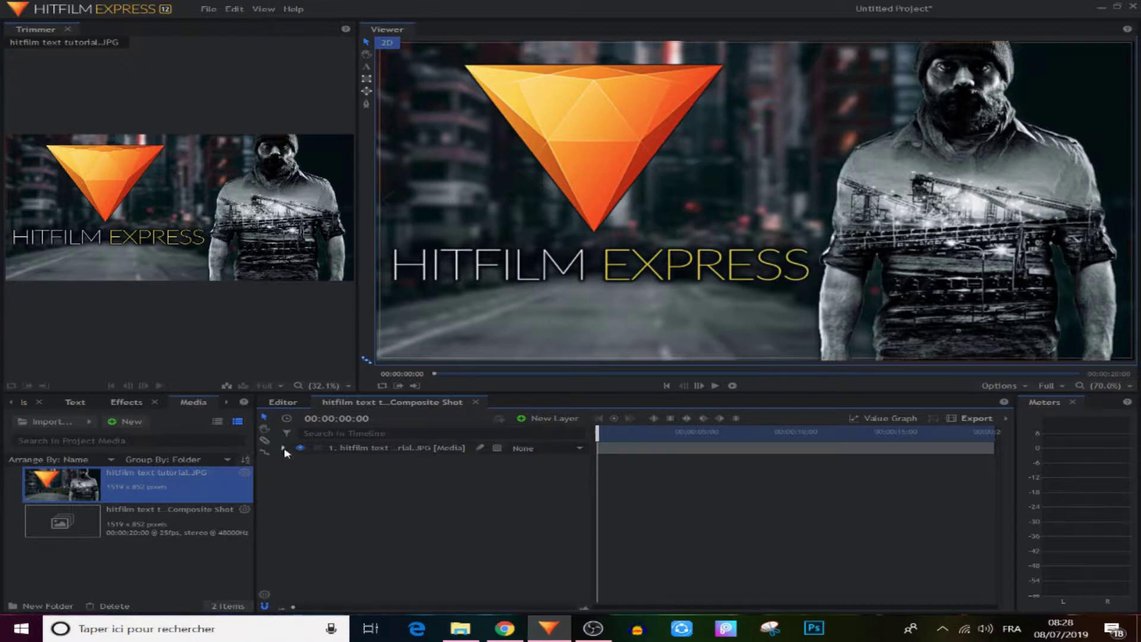
- Keyframe the image layer's Scale from 100% at the start to 121% at 00:00:19:24
left_click(283, 448)
left_click(297, 485)
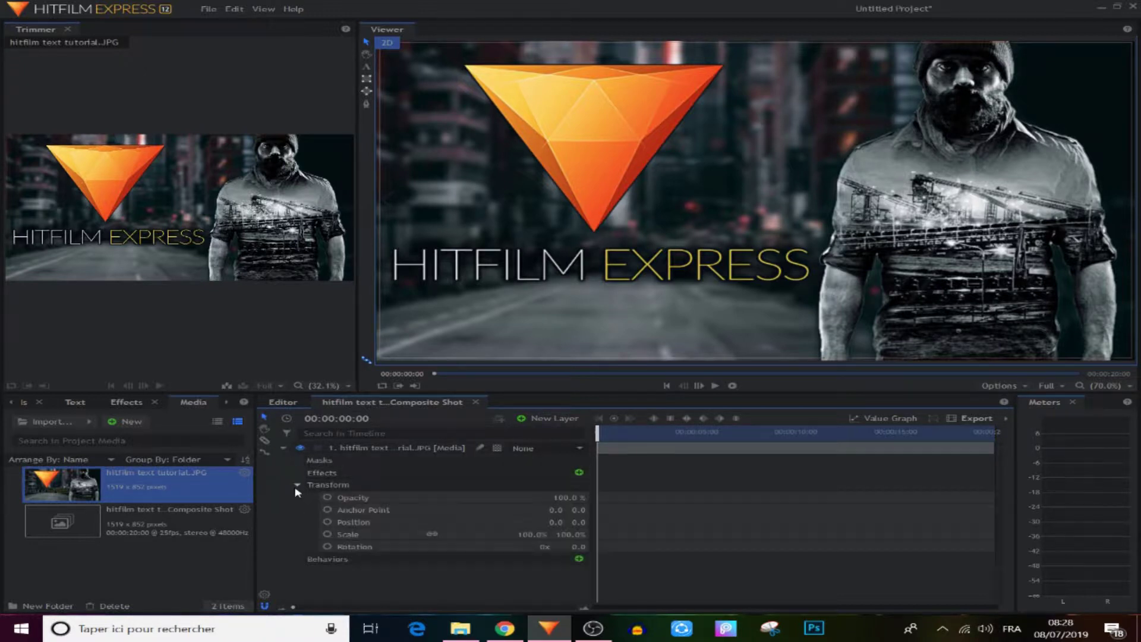
left_click(327, 535)
left_click_drag(598, 429, 1064, 462)
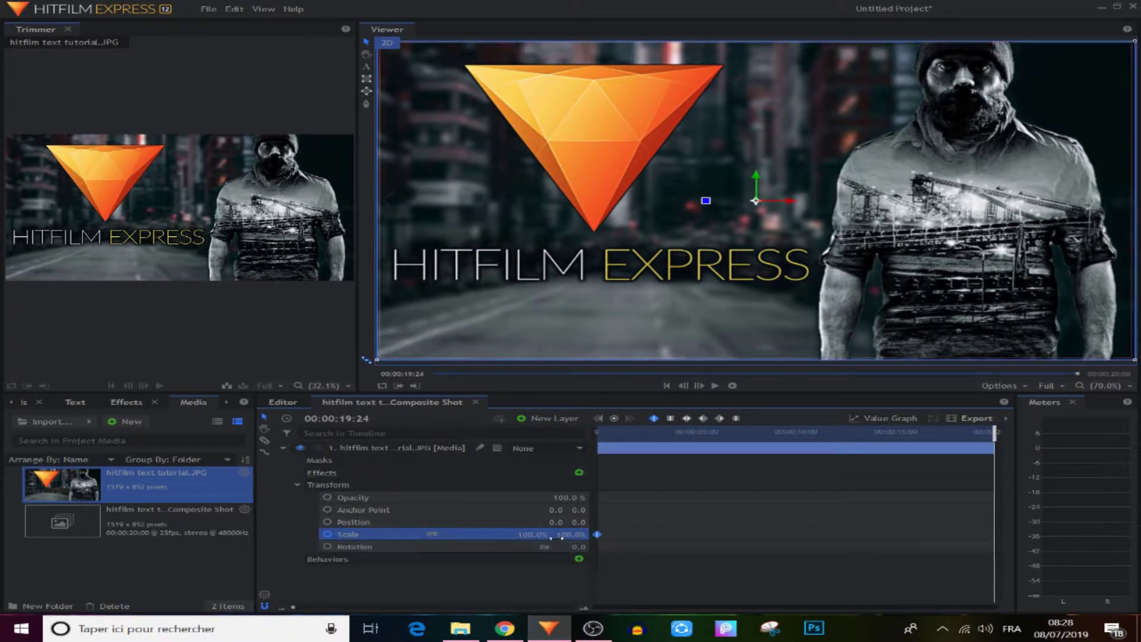
left_click_drag(560, 536, 583, 535)
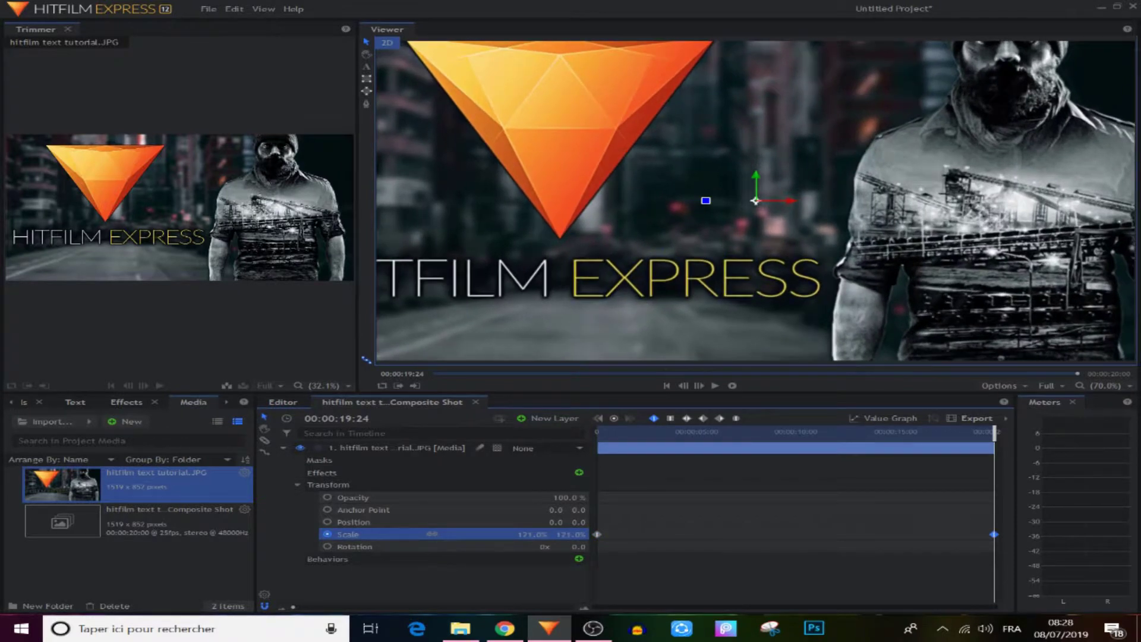
key("Home")
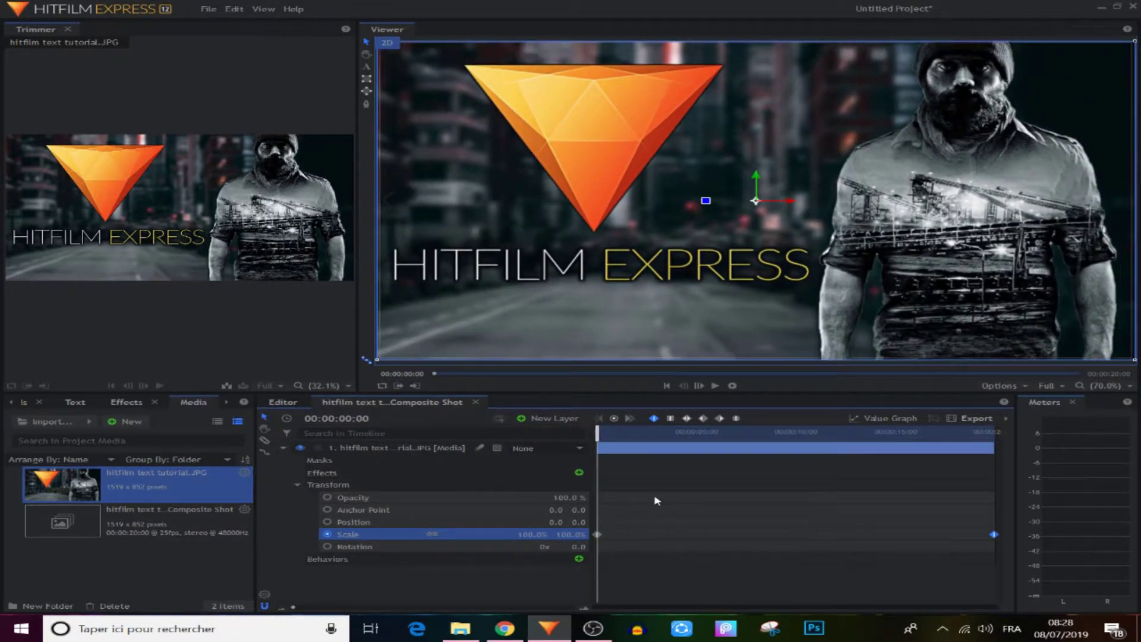
left_click(647, 501)
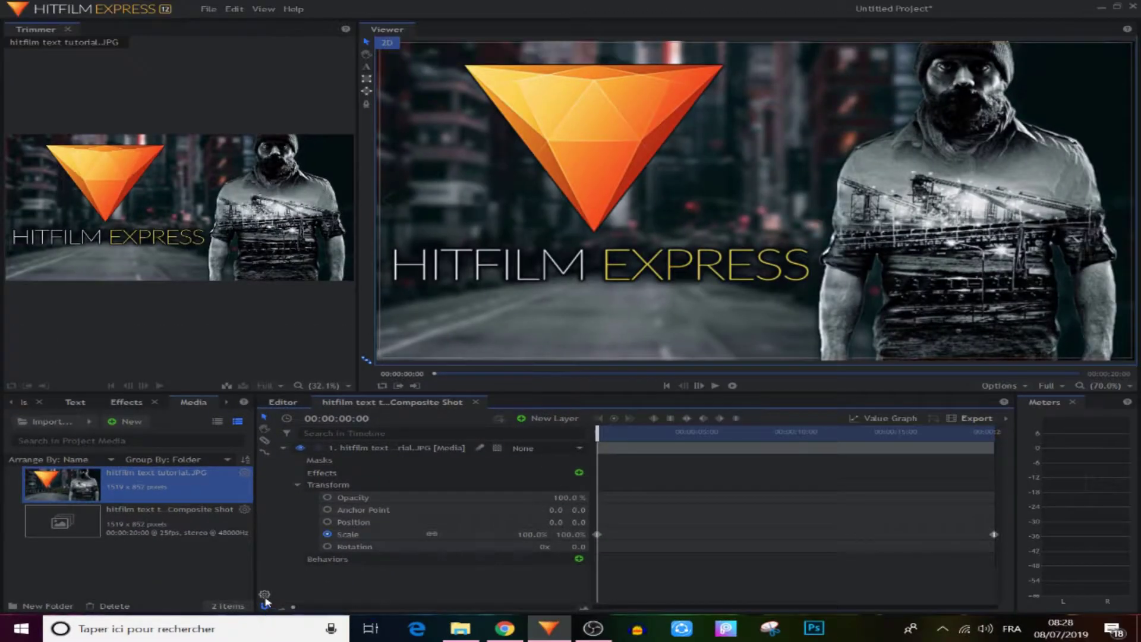
- Change the composite shot's Duration from 00:00:20:00 to 00:00:50:00 in its Properties
left_click(357, 593)
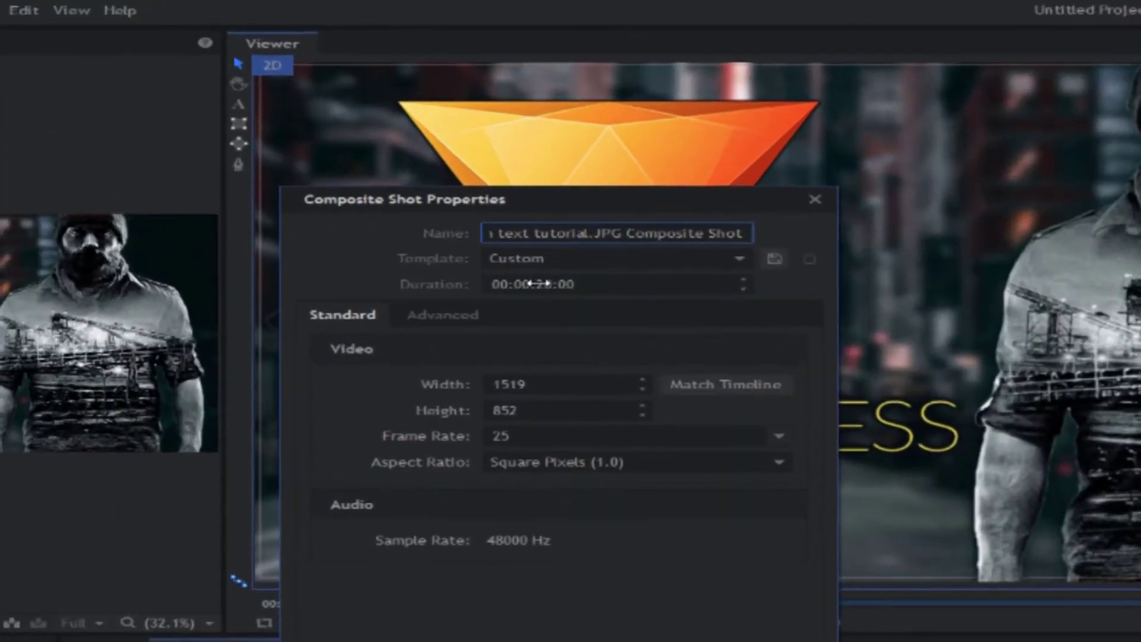
left_click(554, 179)
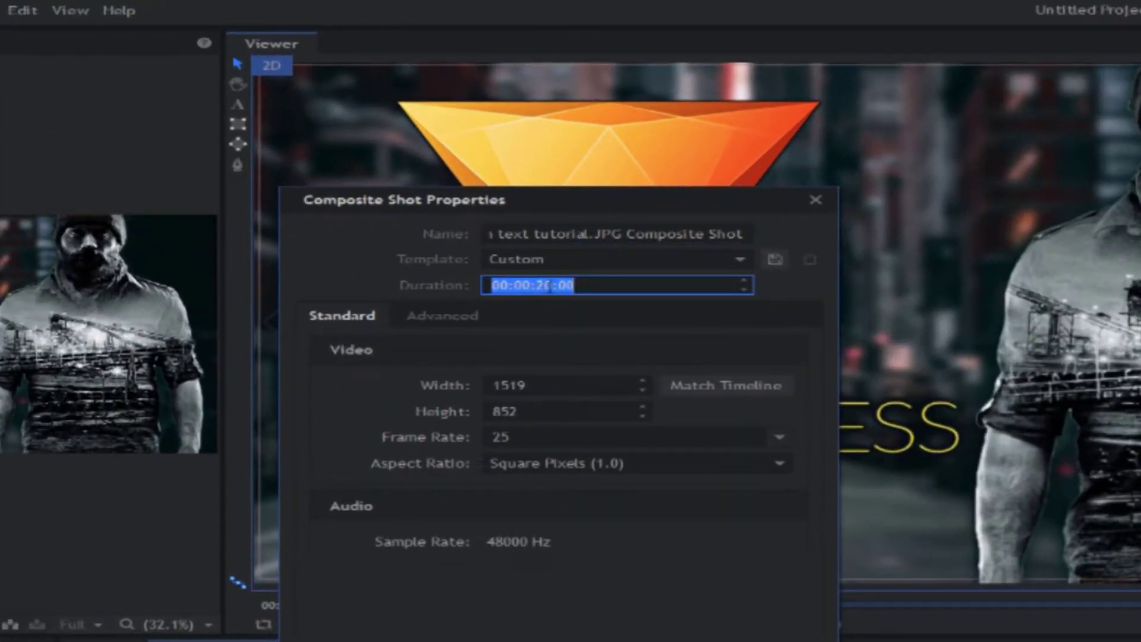
left_click(545, 285)
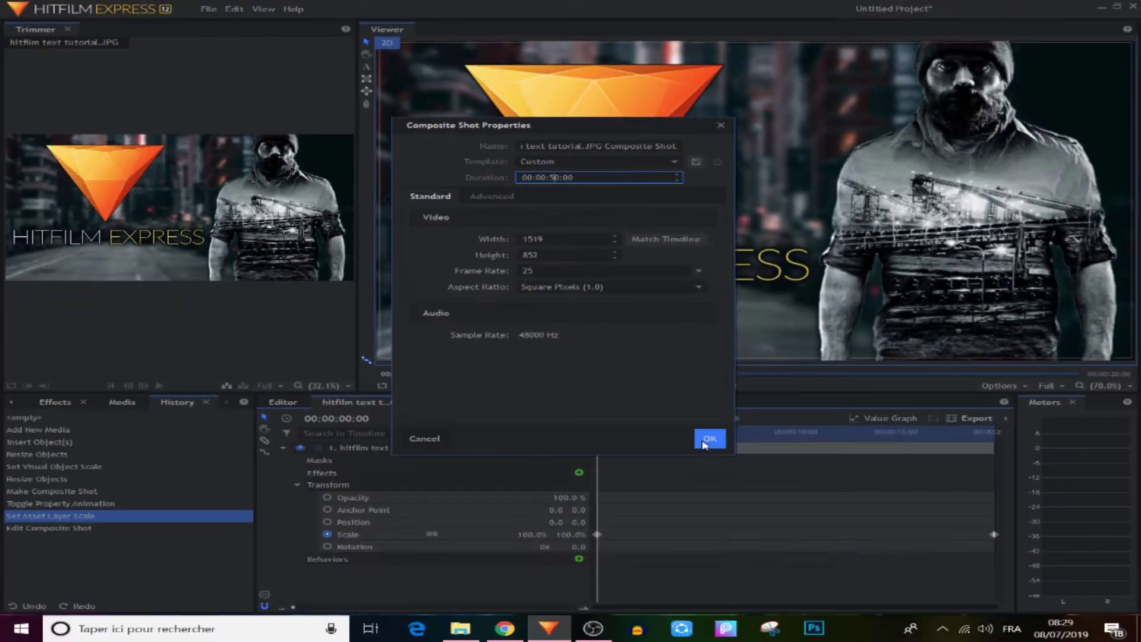
left_click(706, 440)
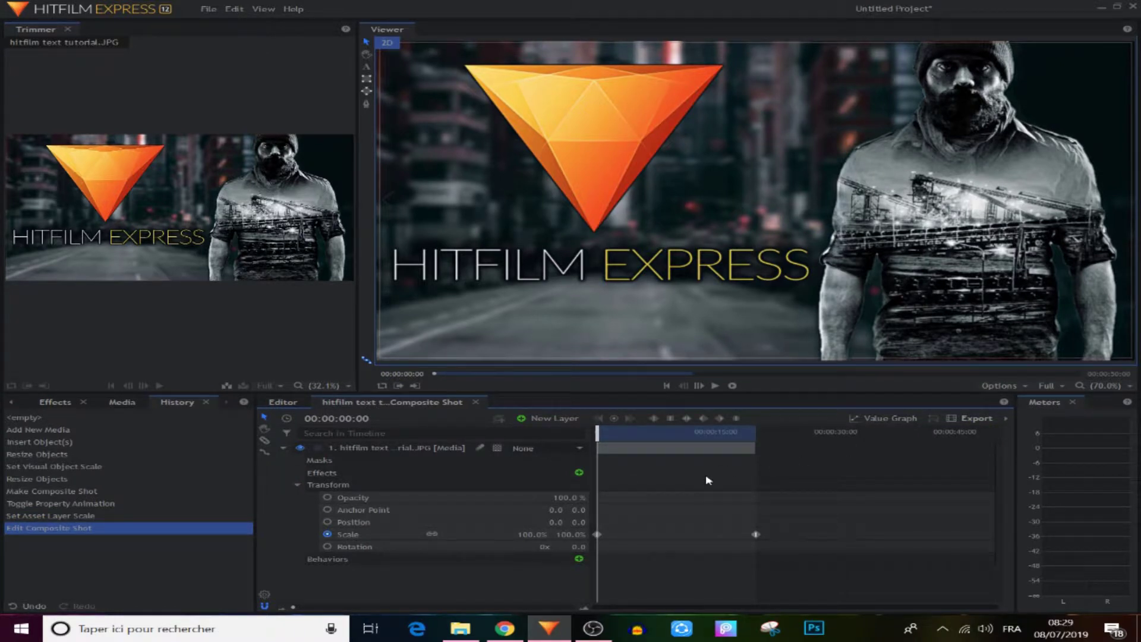
- In the Editor, drag the composite shot clip's end out to 00:00:50:00 and preview past 20 seconds
left_click(295, 404)
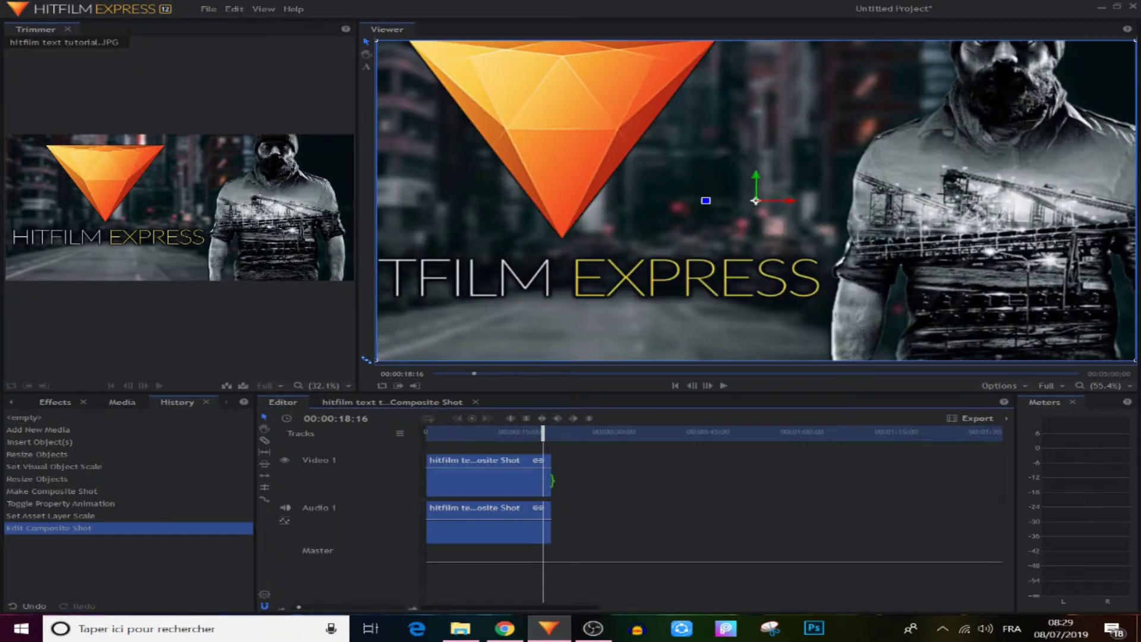
left_click_drag(552, 481, 833, 485)
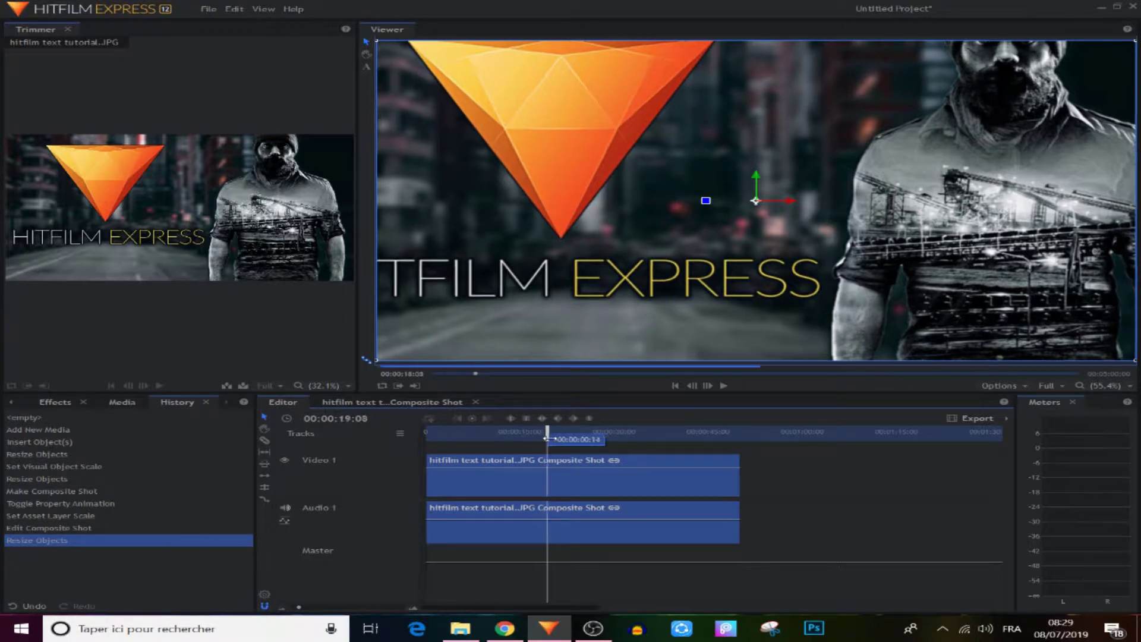
left_click_drag(543, 437, 561, 465)
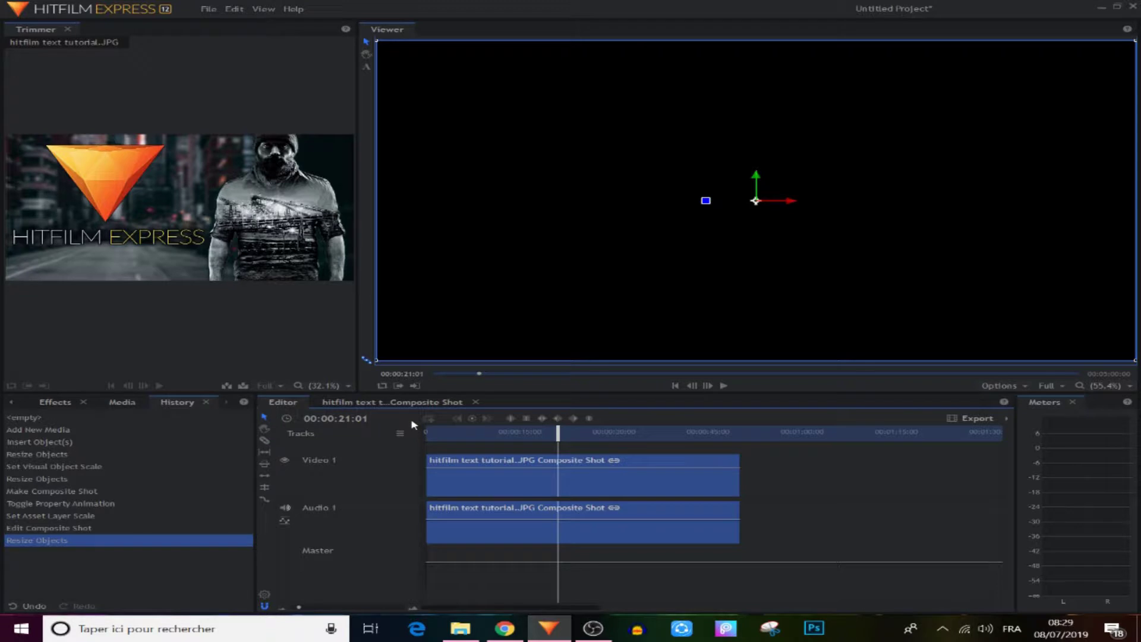
- Drag the image layer's end out to 50 seconds, then scrub the editor timeline around 42 seconds to confirm
left_click(390, 403)
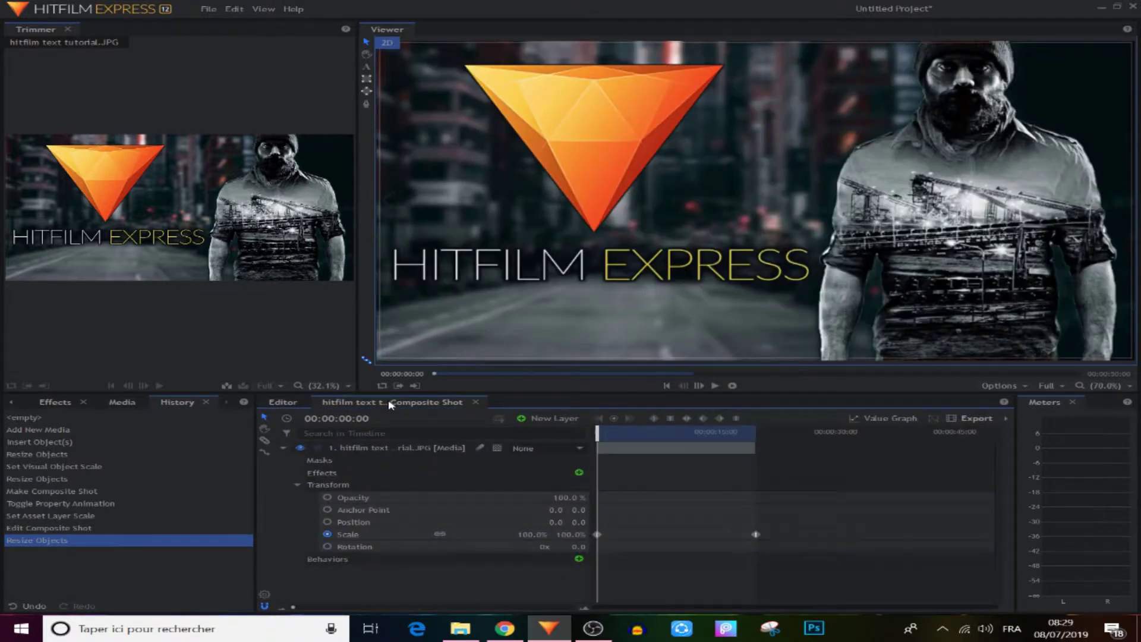
left_click_drag(754, 431, 1009, 434)
left_click_drag(753, 450, 992, 452)
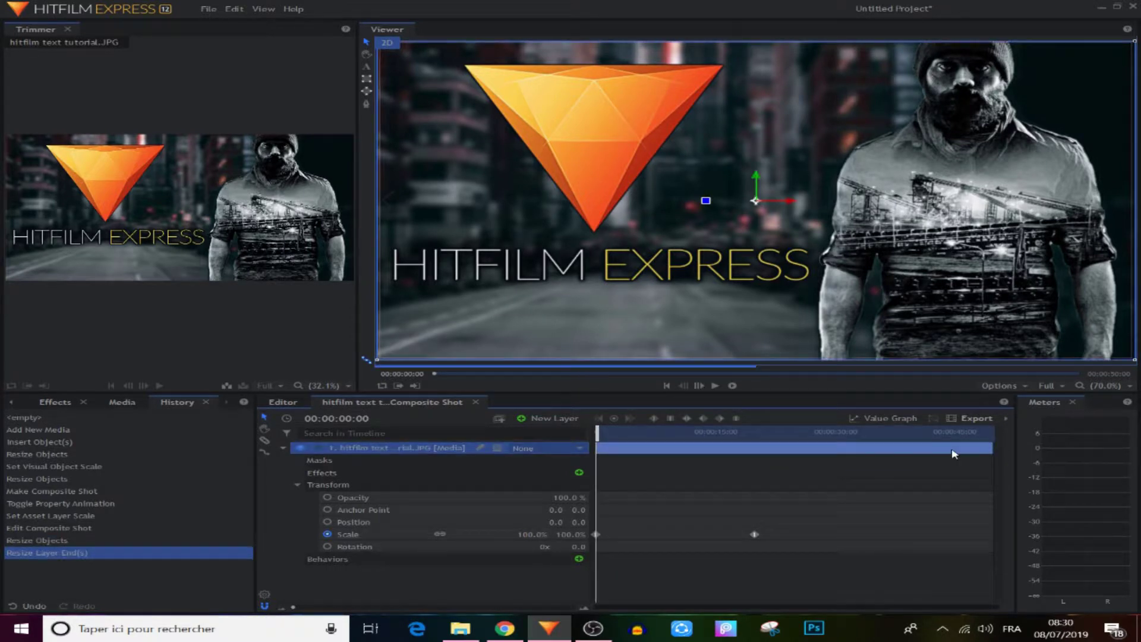
left_click(283, 402)
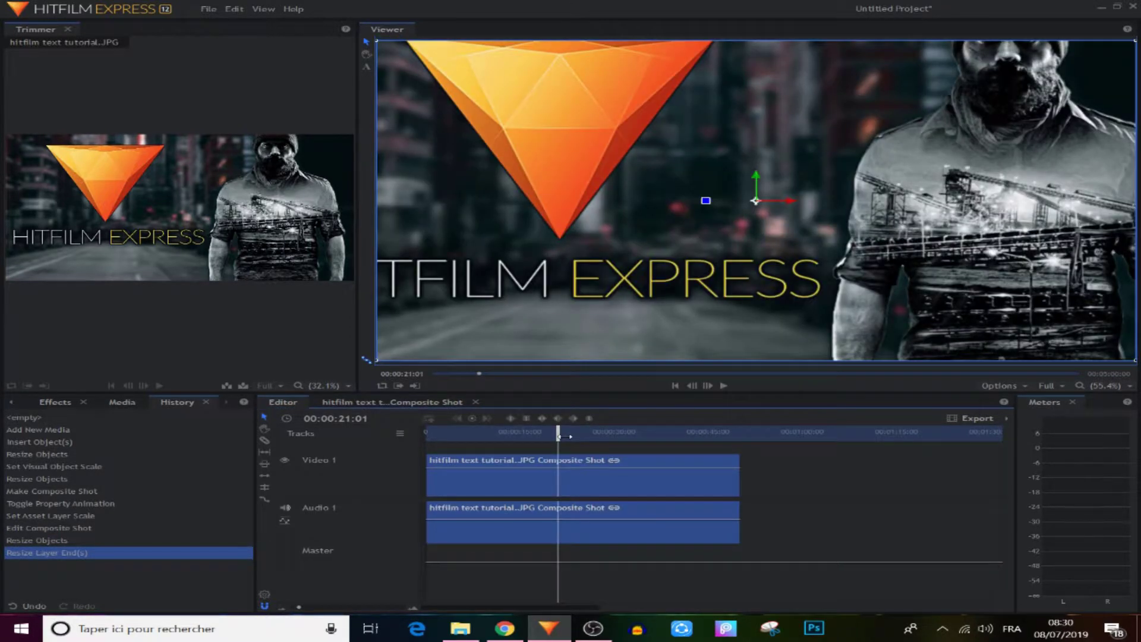
left_click_drag(558, 432, 691, 430)
left_click_drag(650, 468, 557, 481)
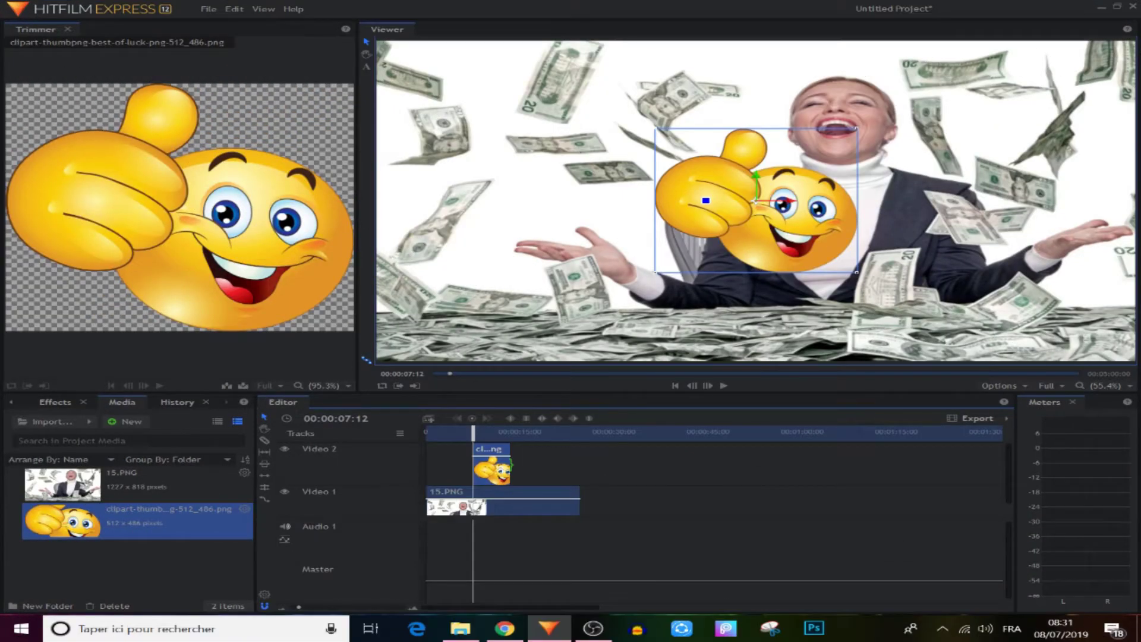
- Lengthen the thumbs-up emoji clip on Video 2 and play it back to preview
left_click_drag(511, 466, 524, 467)
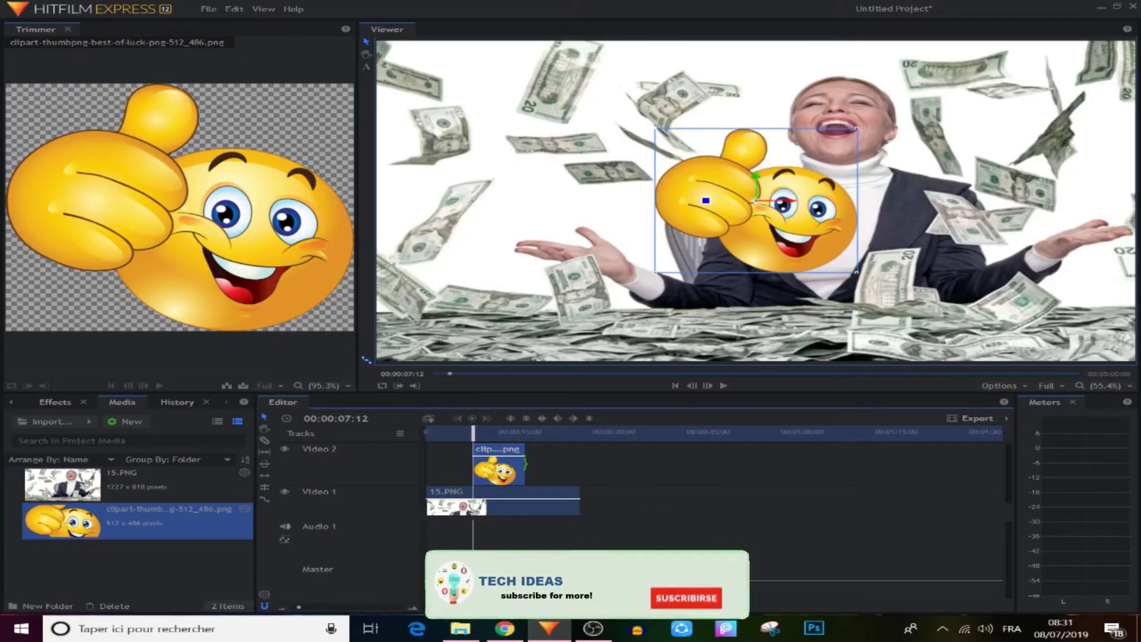
left_click(471, 434)
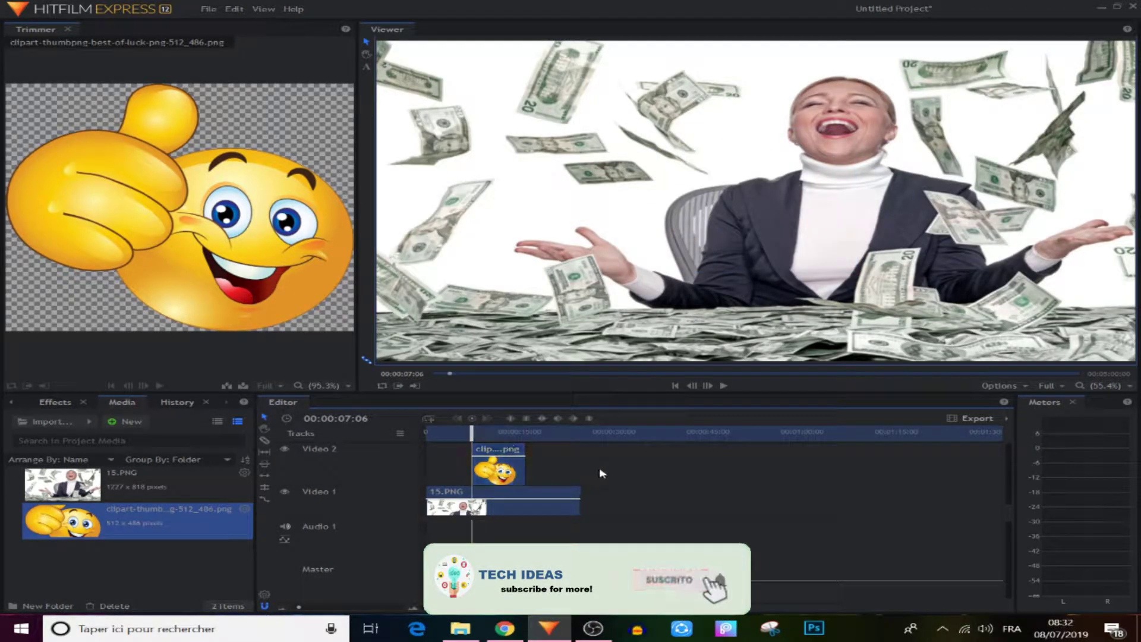
left_click(725, 386)
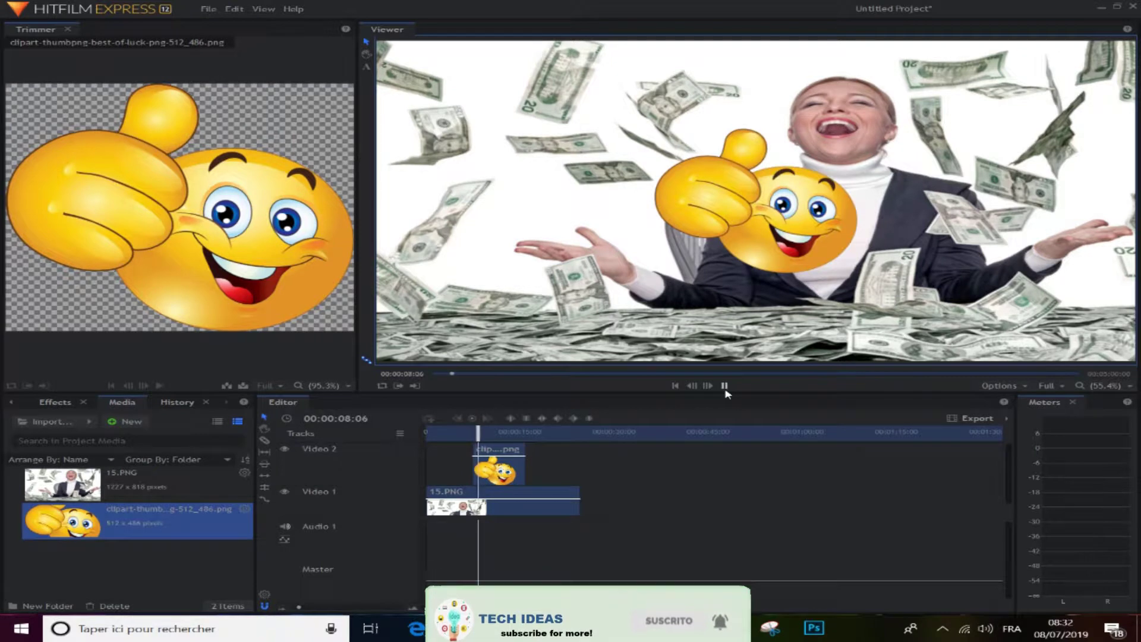
left_click(725, 387)
- Convert the emoji clip into its own composite shot with Make Composite Shot
right_click(500, 473)
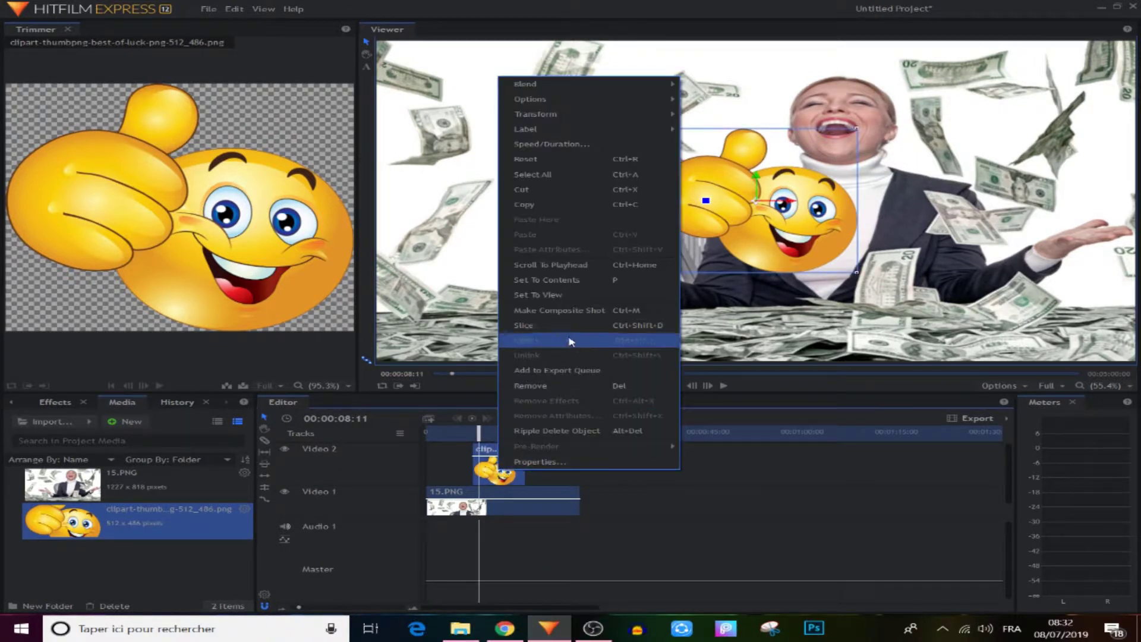
left_click(568, 314)
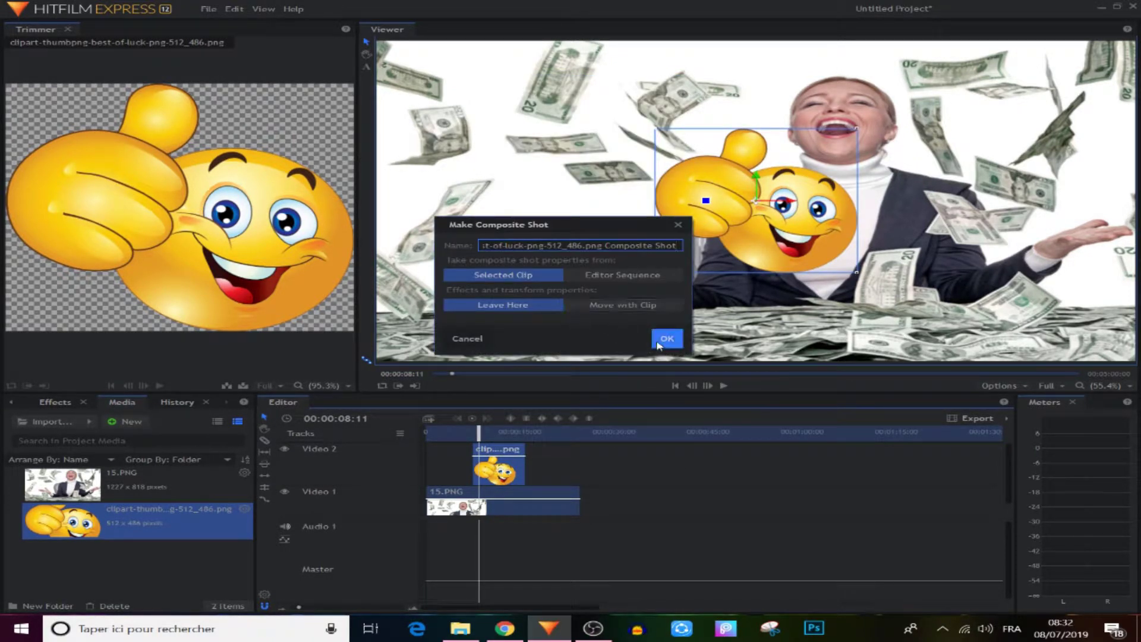
left_click(667, 338)
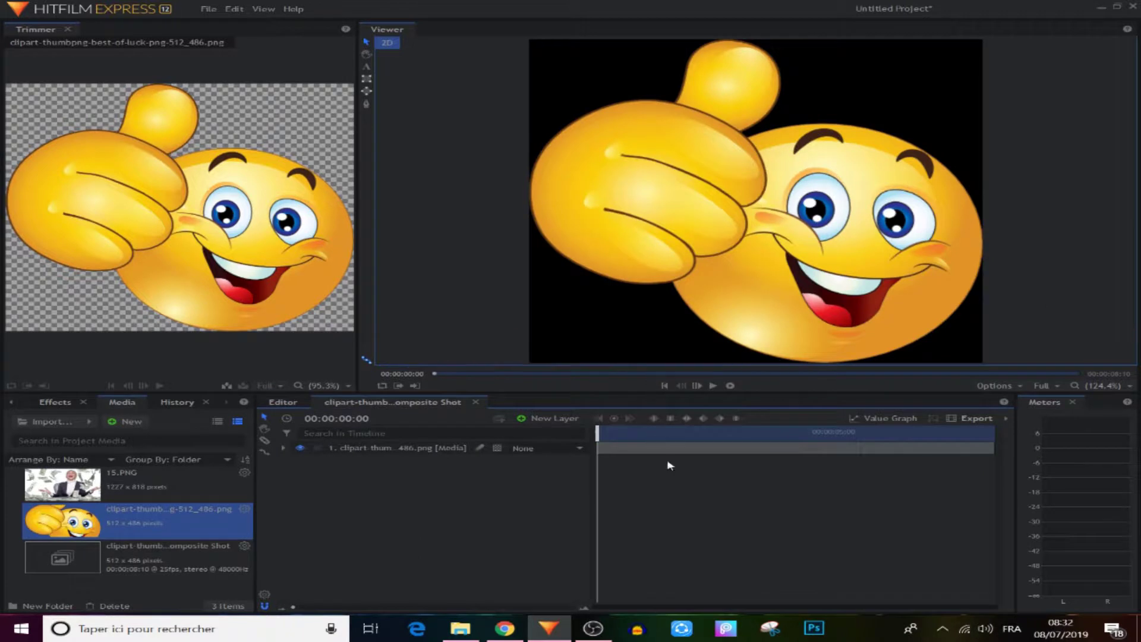
- Keyframe the emoji's Position to rise from 0.0, -491.0 below frame into view at the shot's end
left_click(284, 450)
left_click(299, 485)
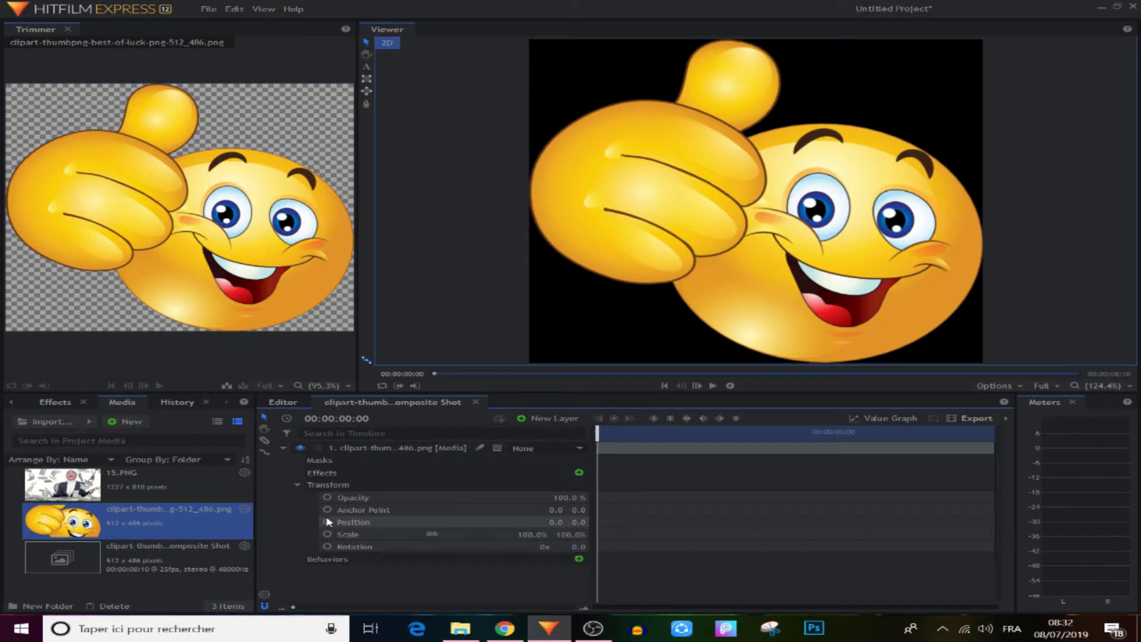
left_click(328, 522)
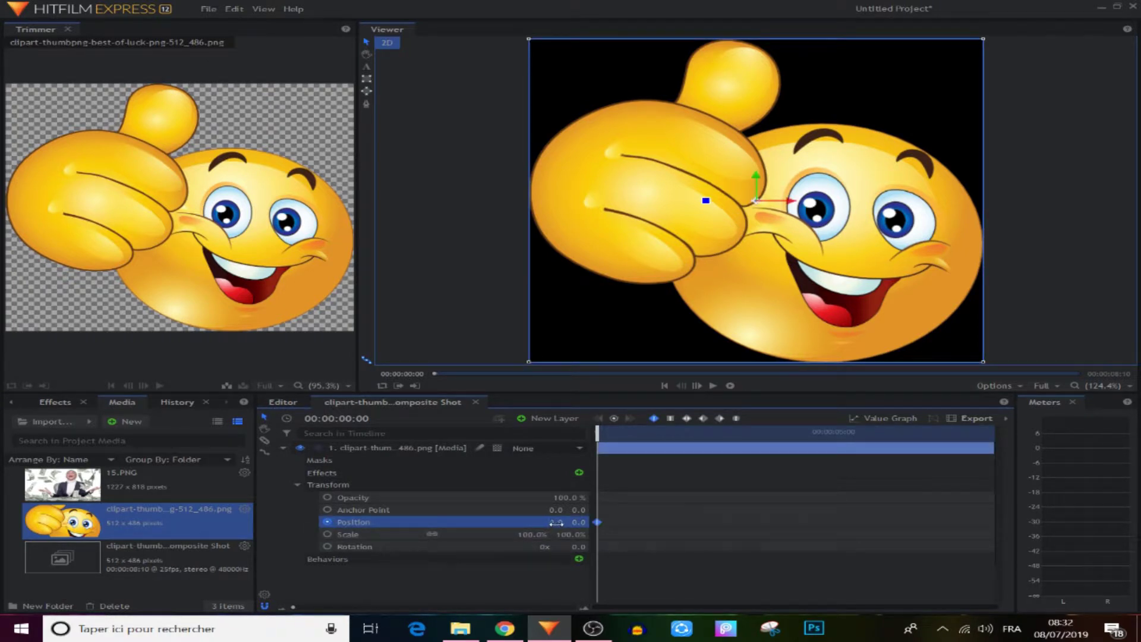
left_click_drag(706, 200, 706, 568)
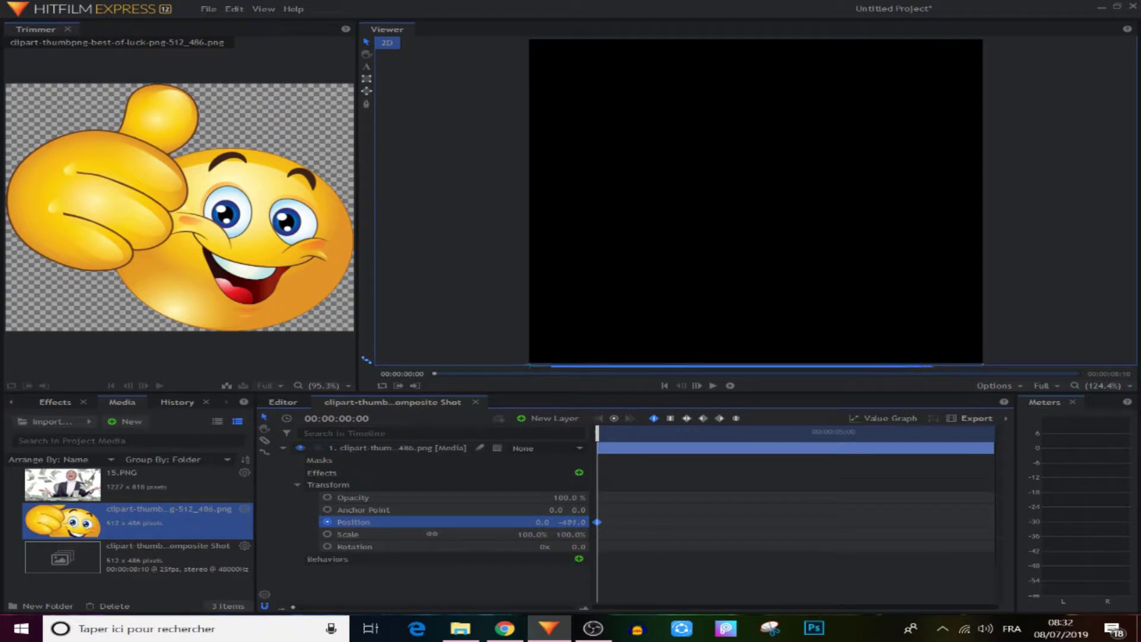
left_click_drag(600, 434, 1044, 454)
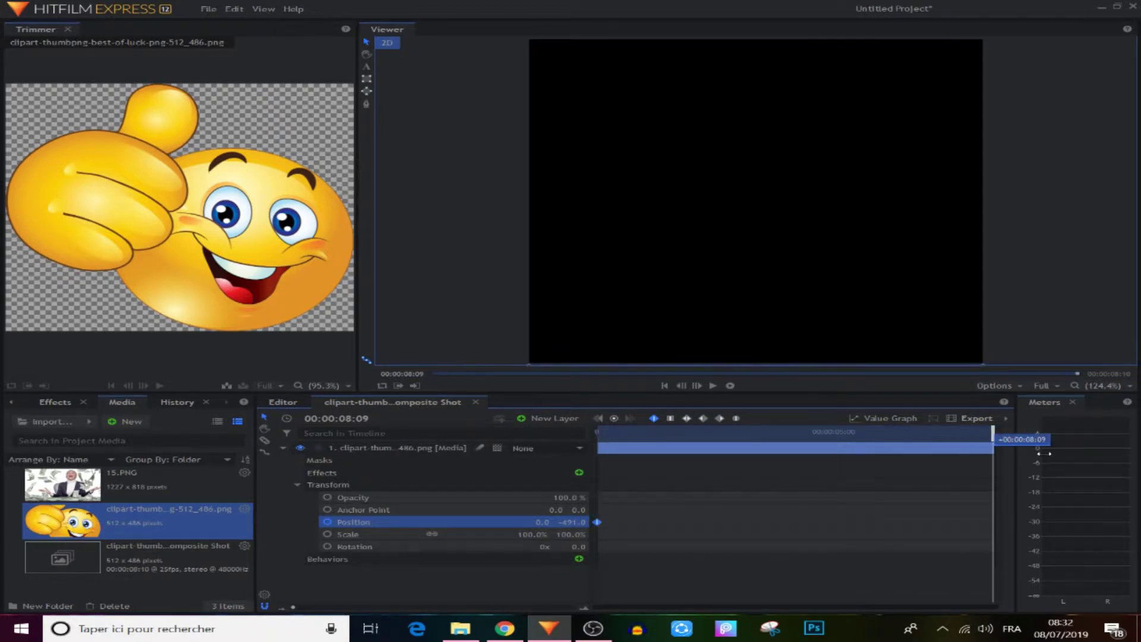
left_click_drag(572, 521, 672, 521)
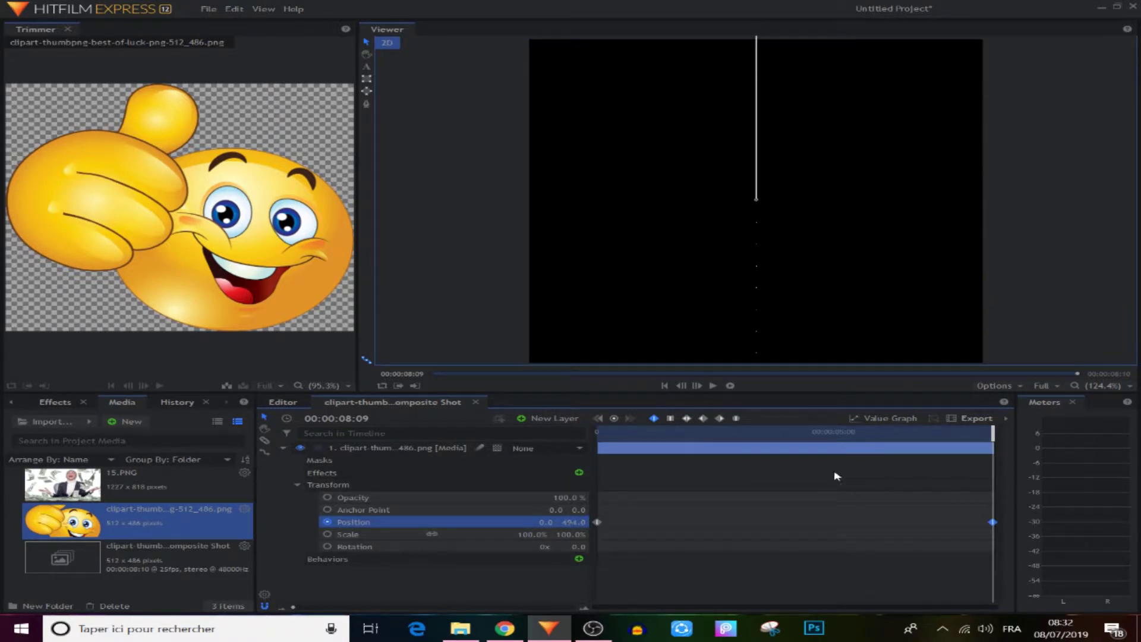
- Move the end Position keyframe to about 1 second and preview the faster rise
left_click_drag(992, 440, 598, 432)
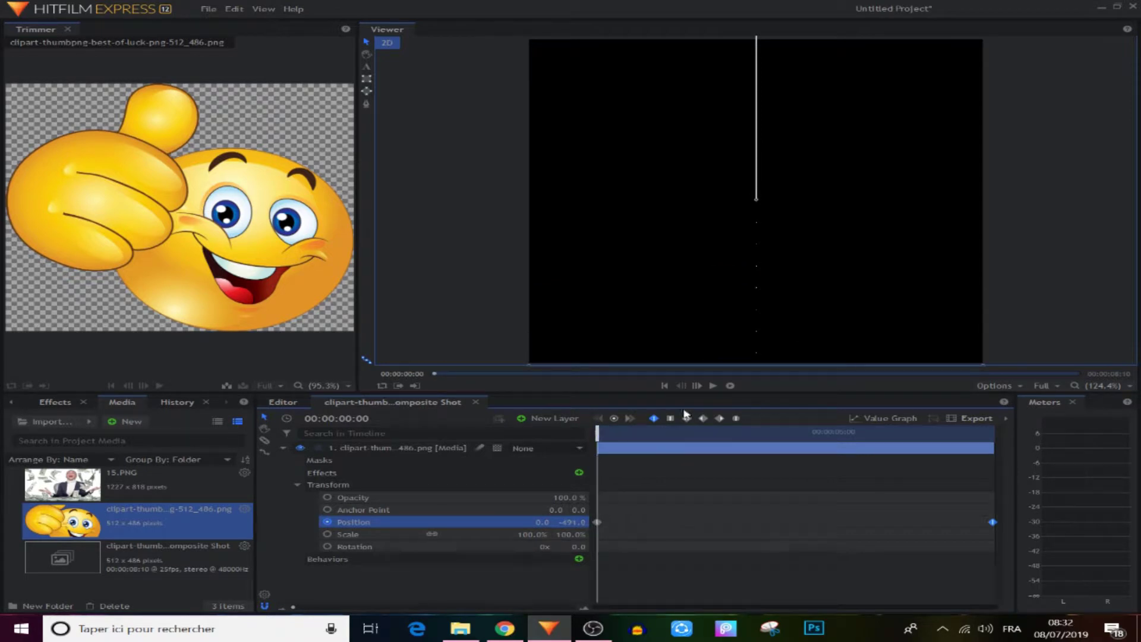
left_click(714, 386)
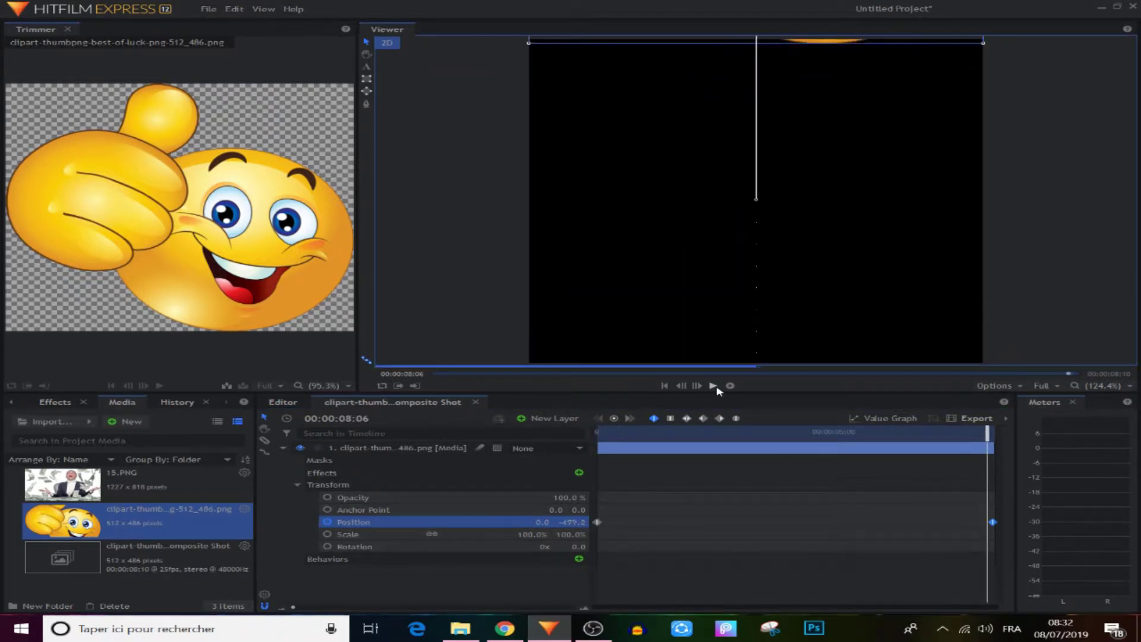
left_click_drag(983, 429, 658, 432)
left_click_drag(992, 522, 709, 521)
left_click_drag(662, 438, 598, 437)
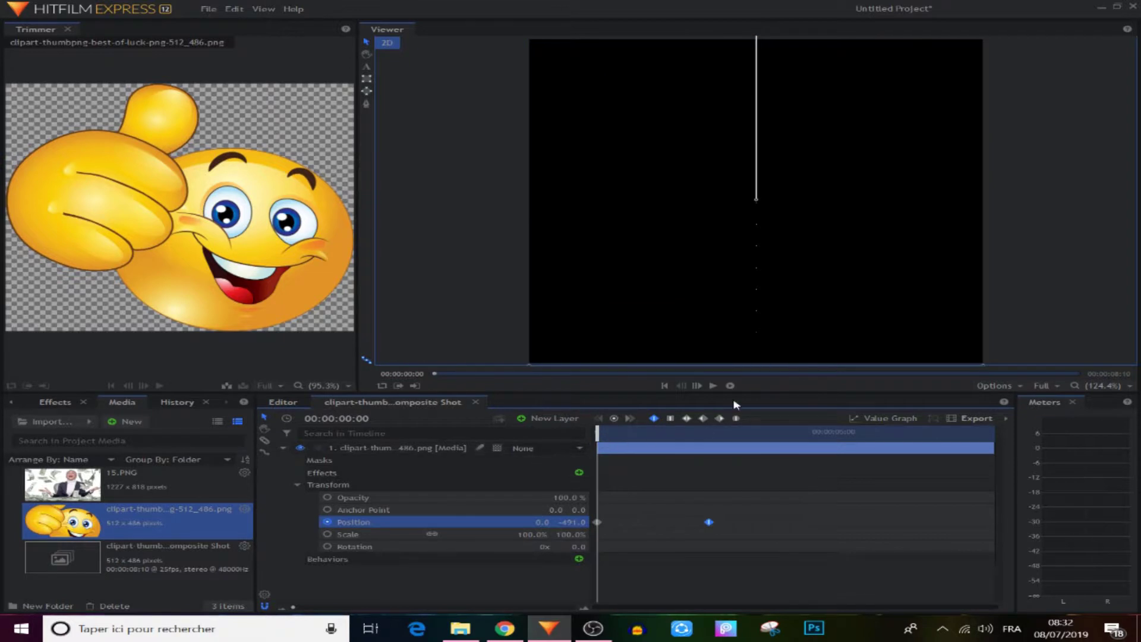
left_click(714, 386)
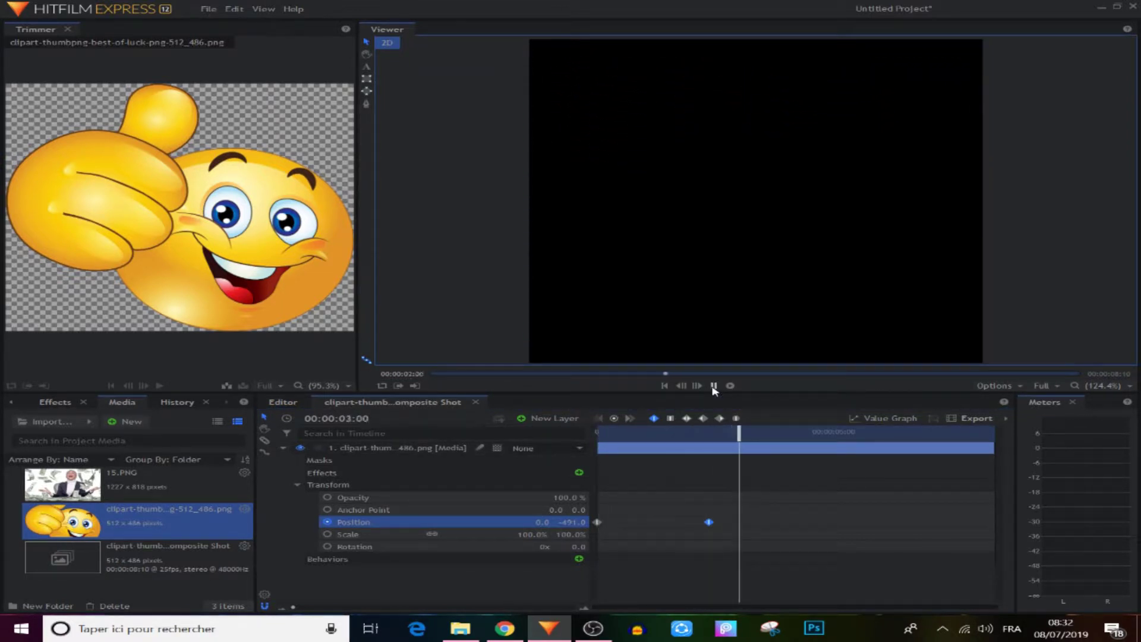
left_click(714, 386)
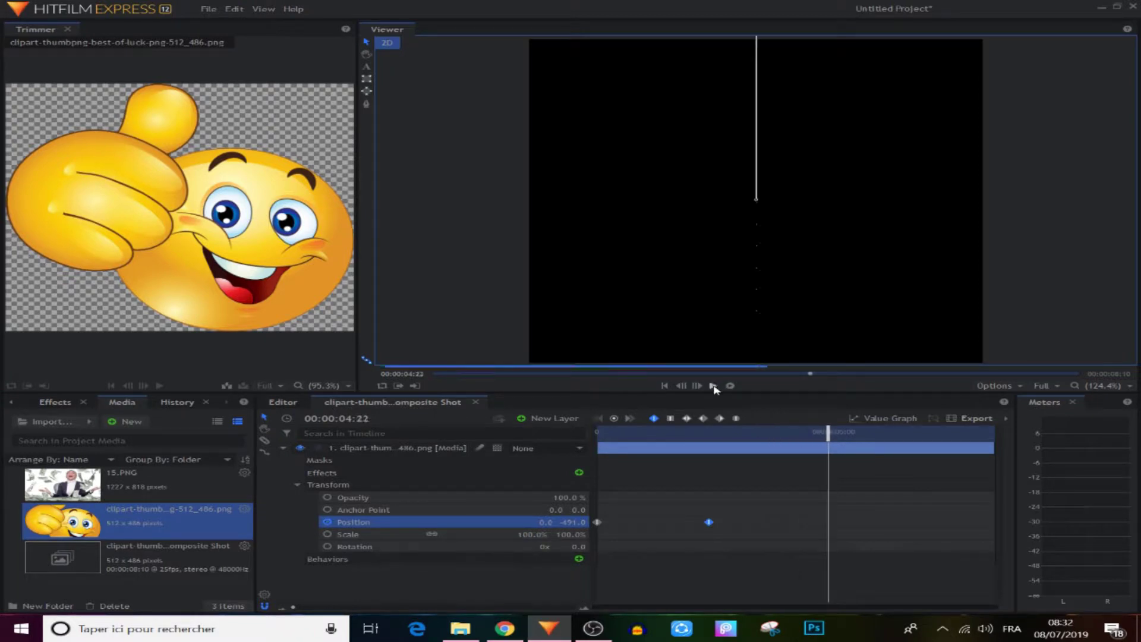
- Play the main sequence to preview the emoji rising over the money background
left_click(283, 403)
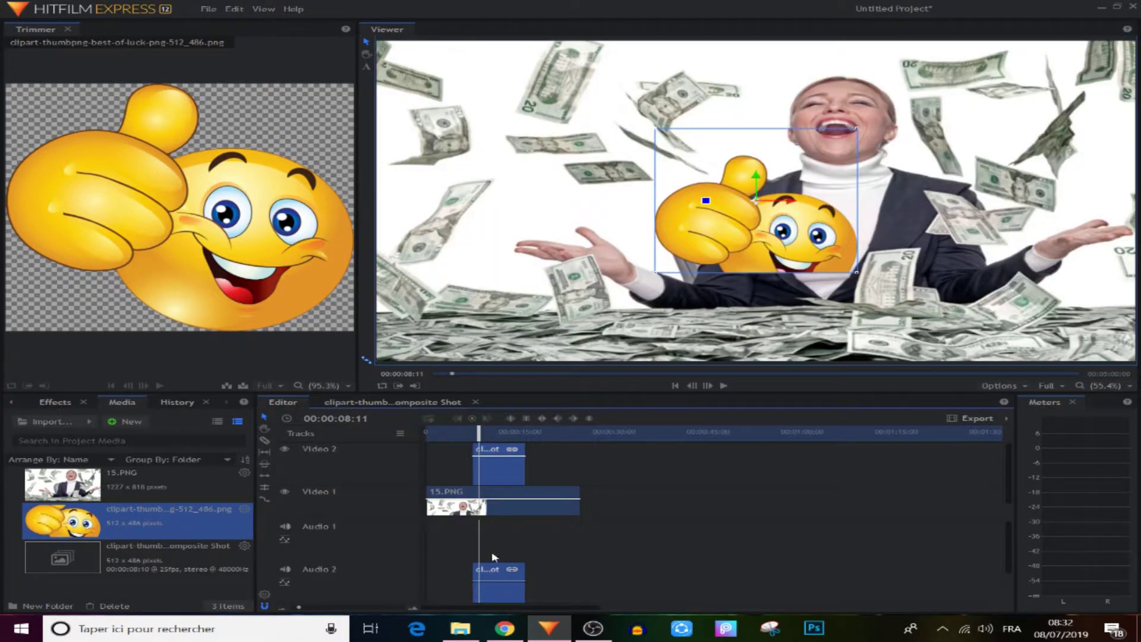
left_click_drag(483, 436, 473, 434)
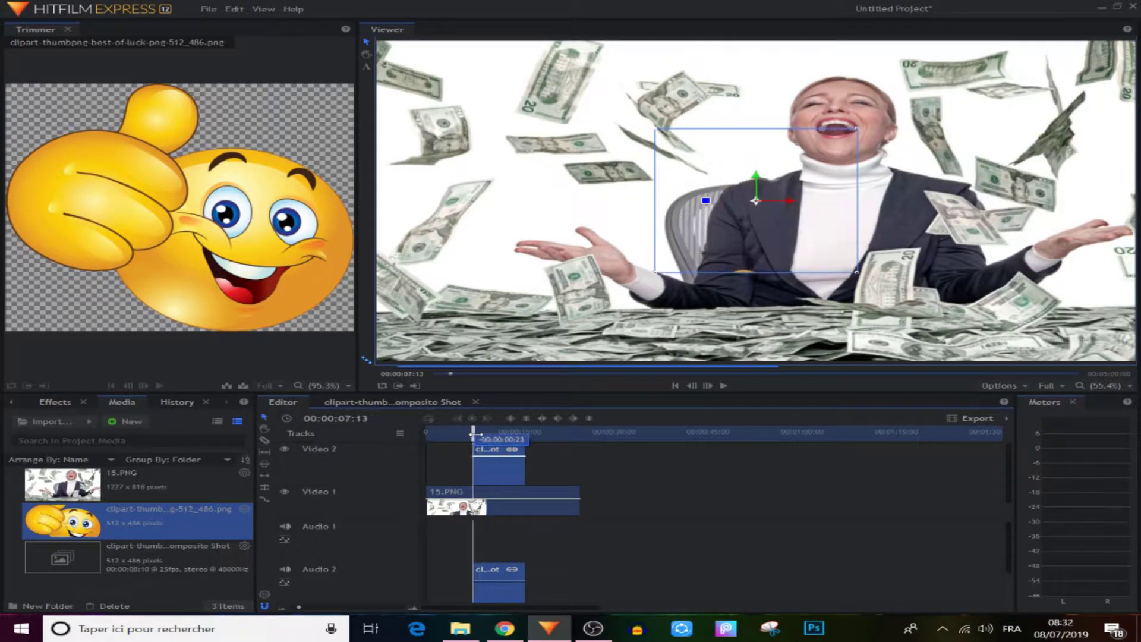
left_click(574, 462)
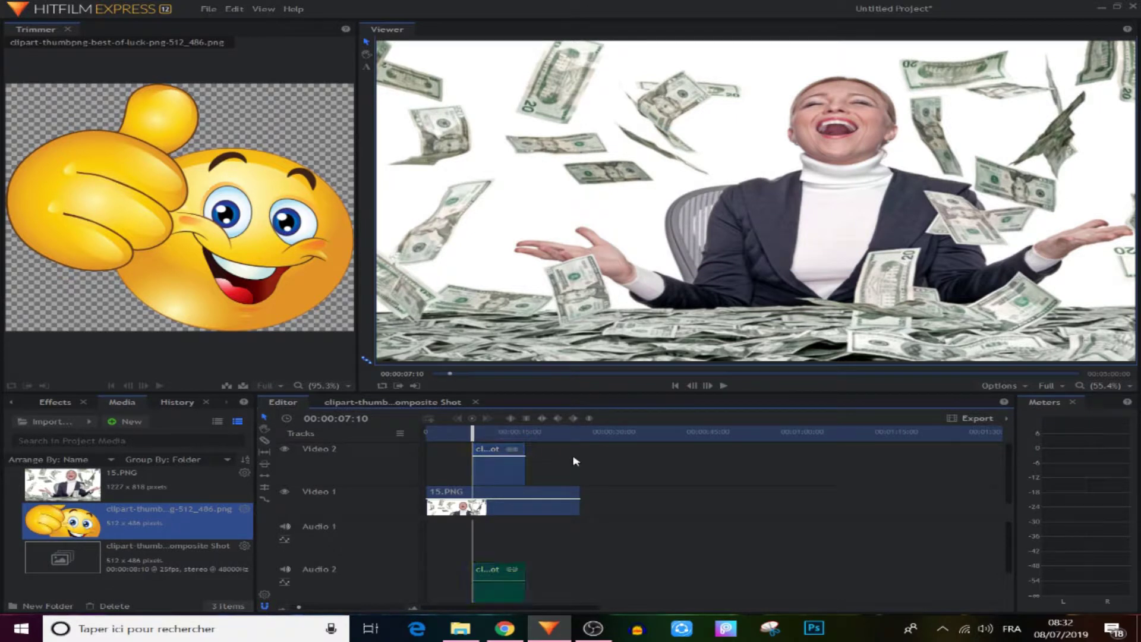
left_click(724, 387)
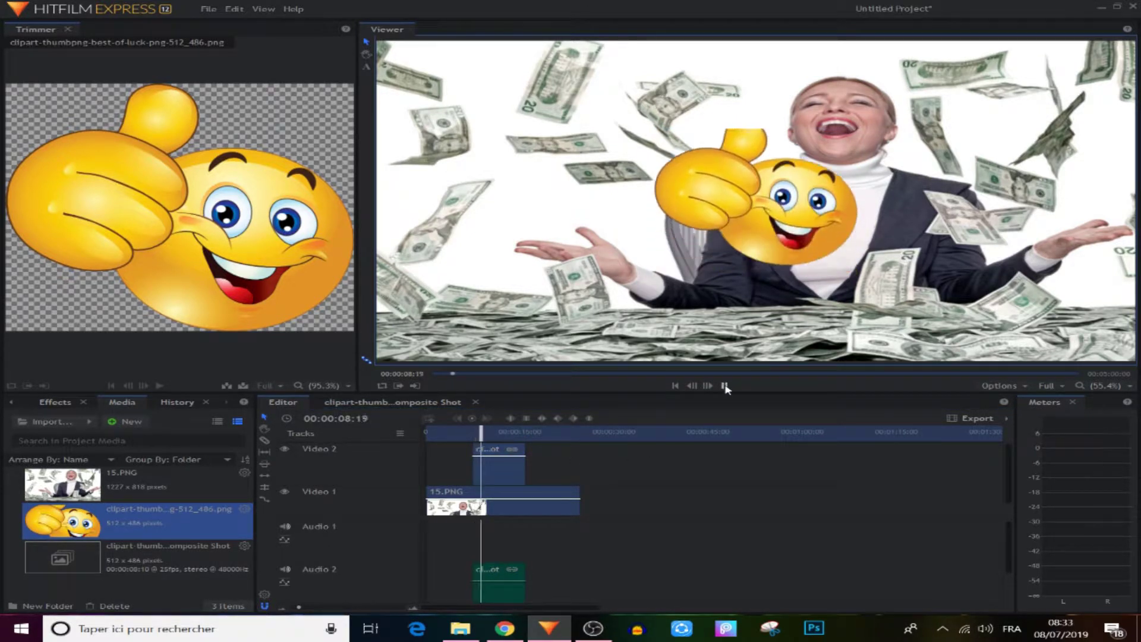
left_click(724, 386)
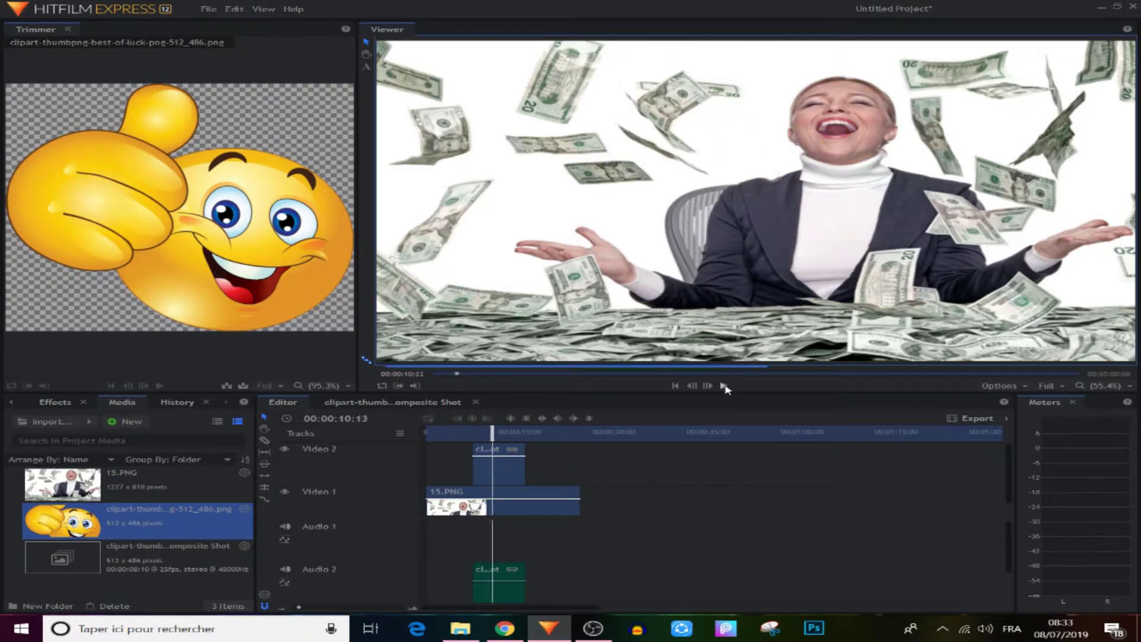
- Scale up the Video 2 emoji clip in the Viewer to cover most of the frame
left_click(512, 478)
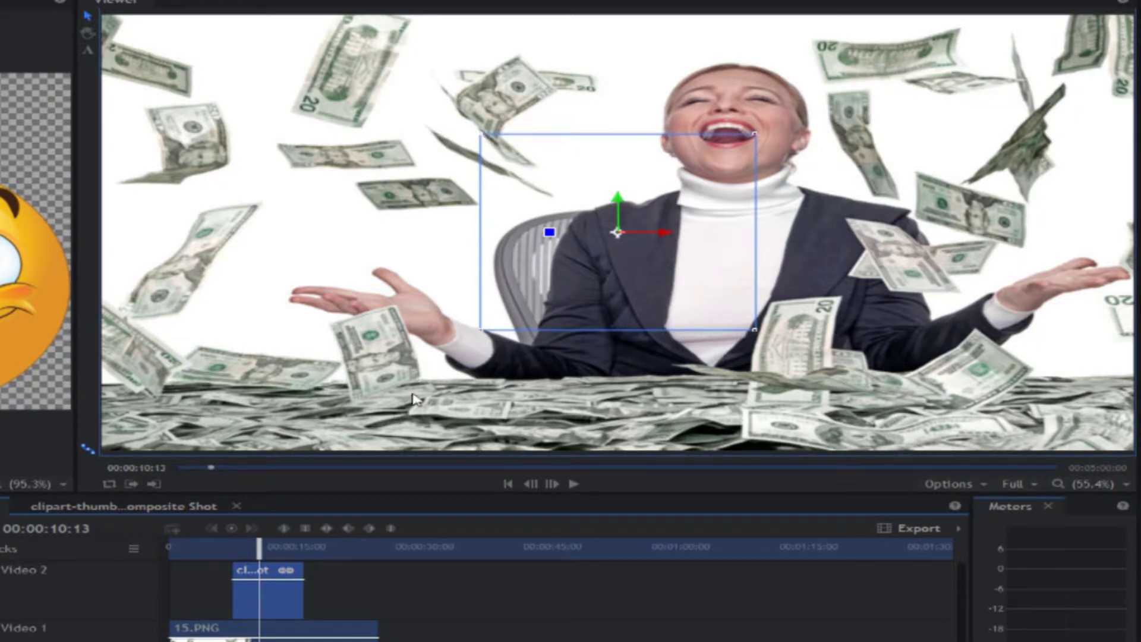
left_click_drag(259, 552, 242, 559)
left_click_drag(483, 337, 349, 461)
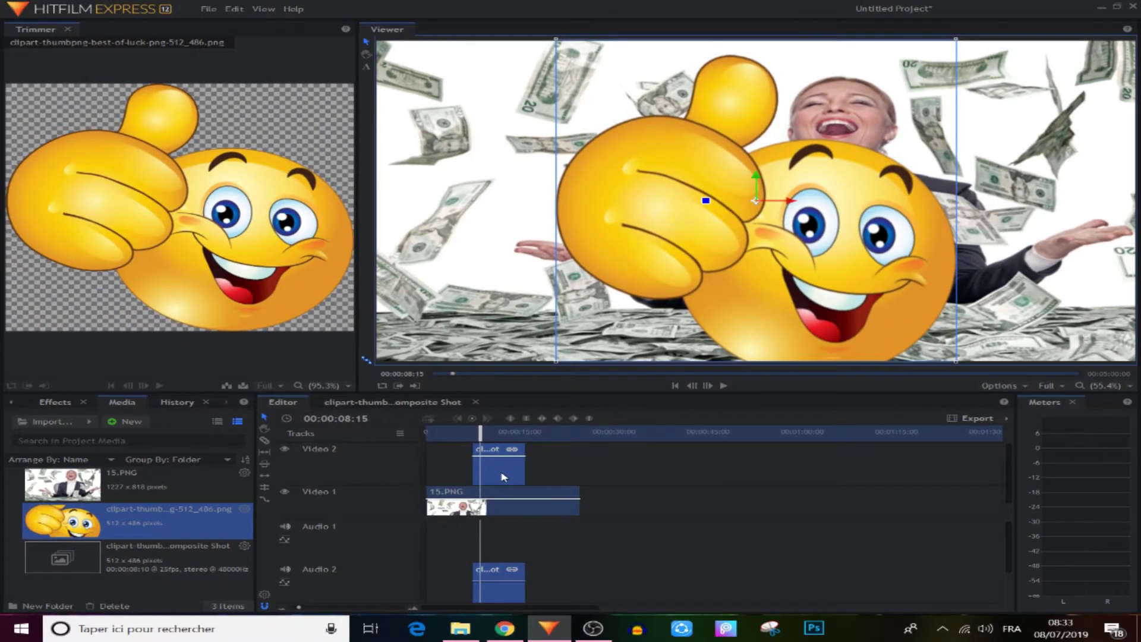
- In the emoji composite shot at about 00:00:01:04, lower the emoji layer's Scale to 41.0%
left_click(409, 404)
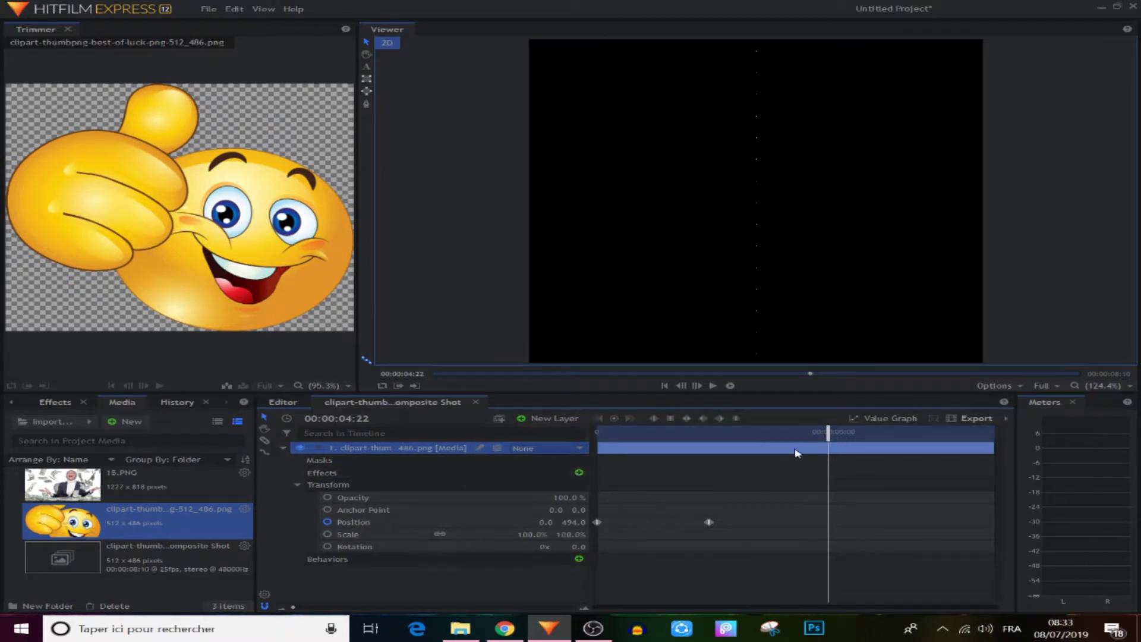
left_click_drag(828, 429, 597, 430)
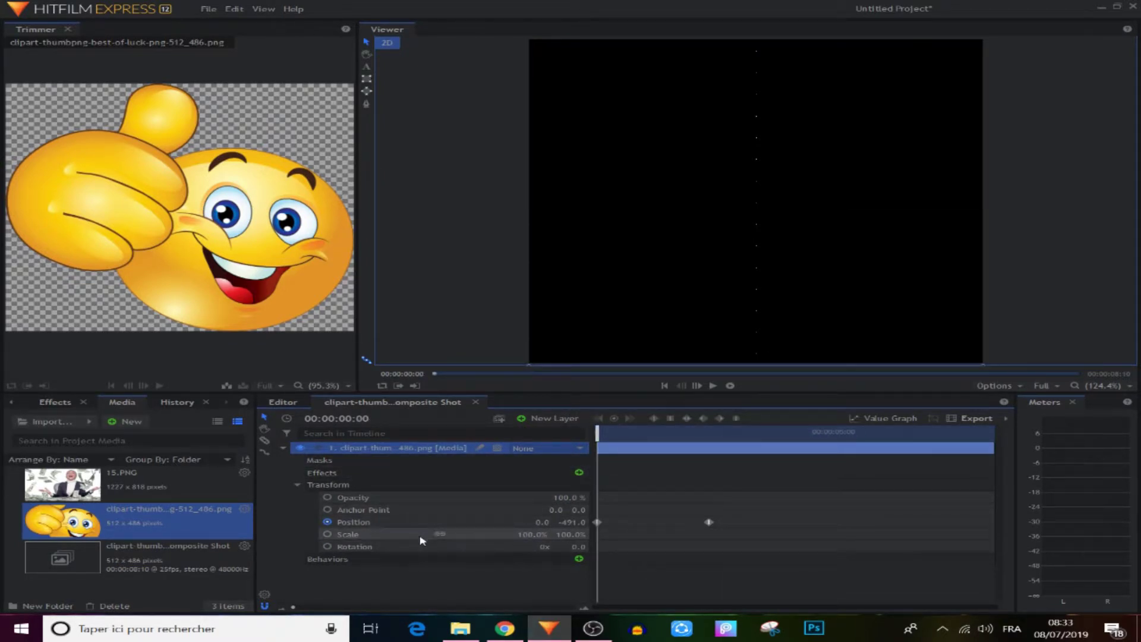
left_click_drag(529, 535, 518, 534)
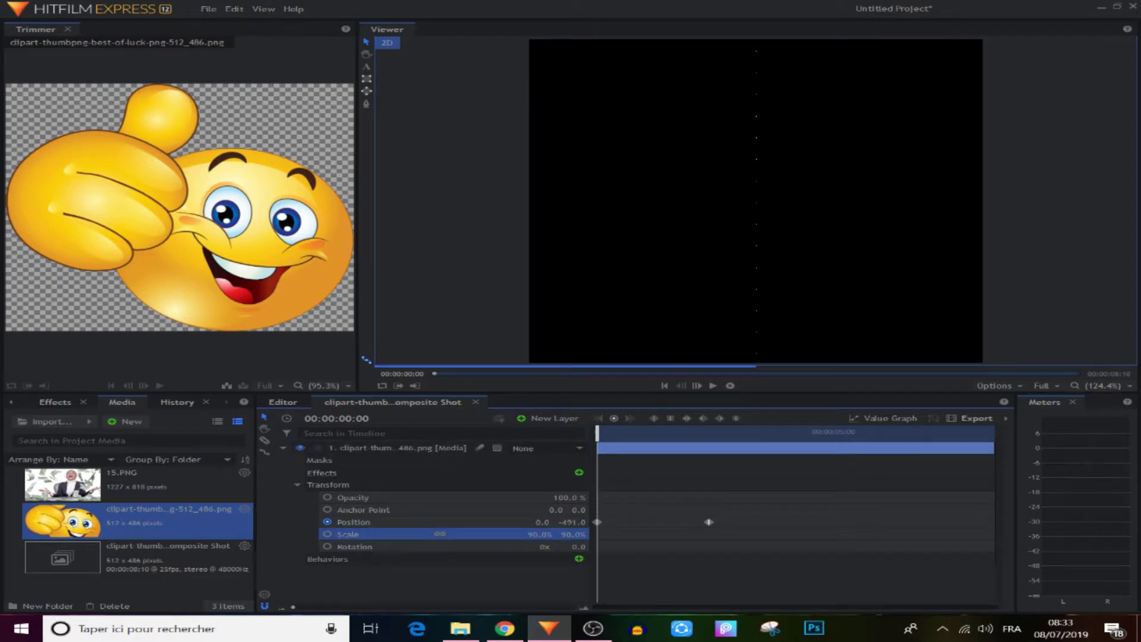
left_click(652, 433)
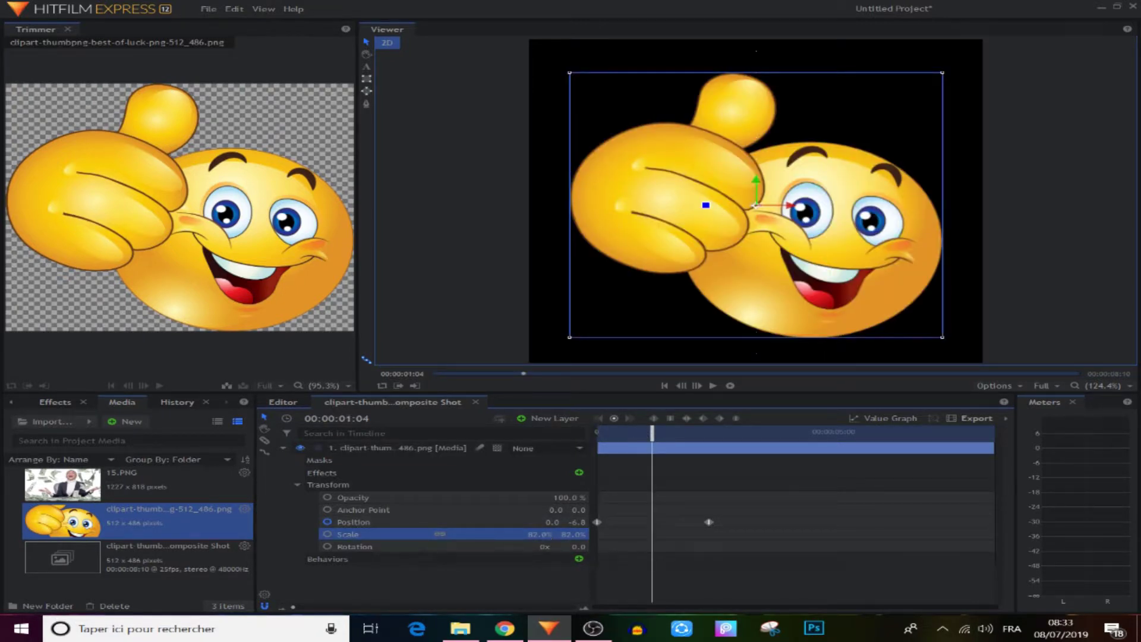
left_click_drag(538, 534, 489, 534)
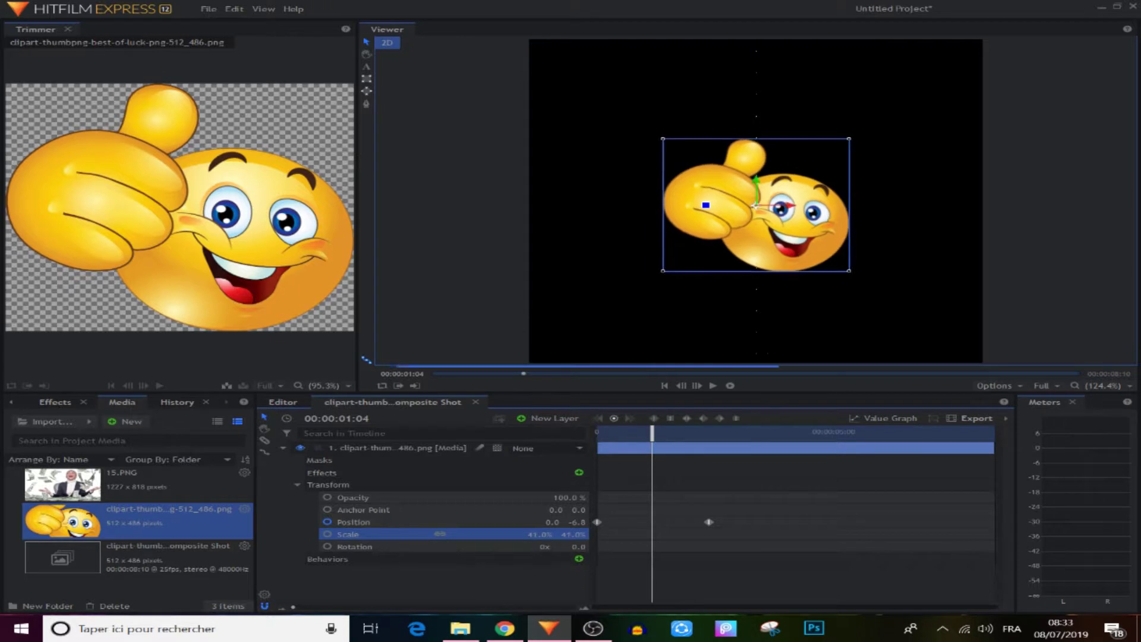
- Play the main timeline from just before the emoji appears, then select the Video 2 emoji clip
left_click(281, 403)
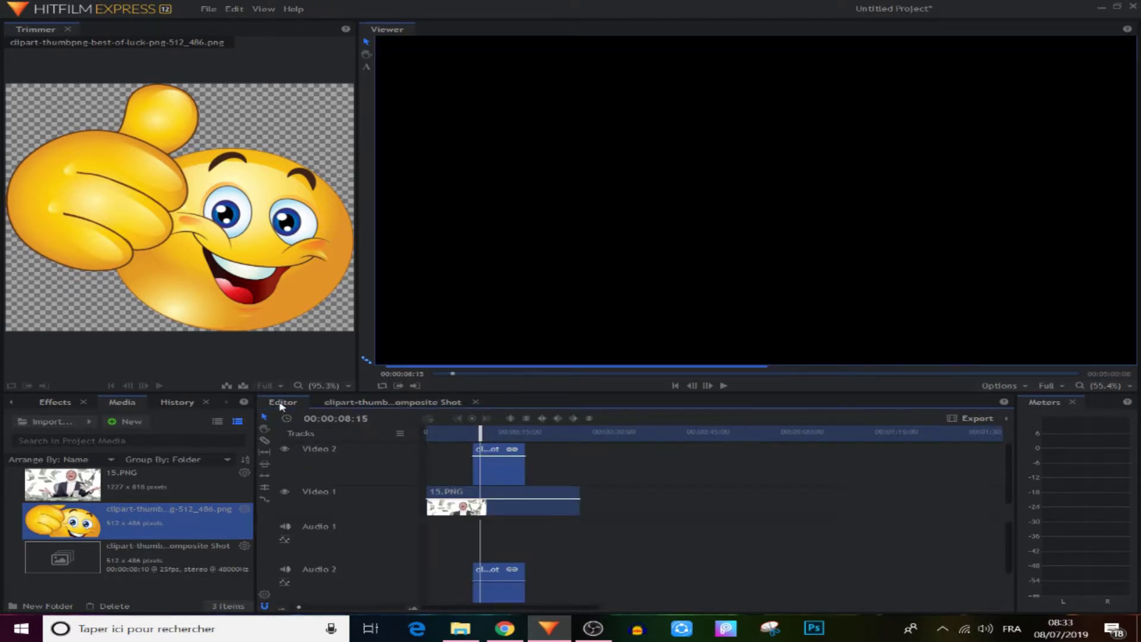
left_click_drag(479, 433, 471, 433)
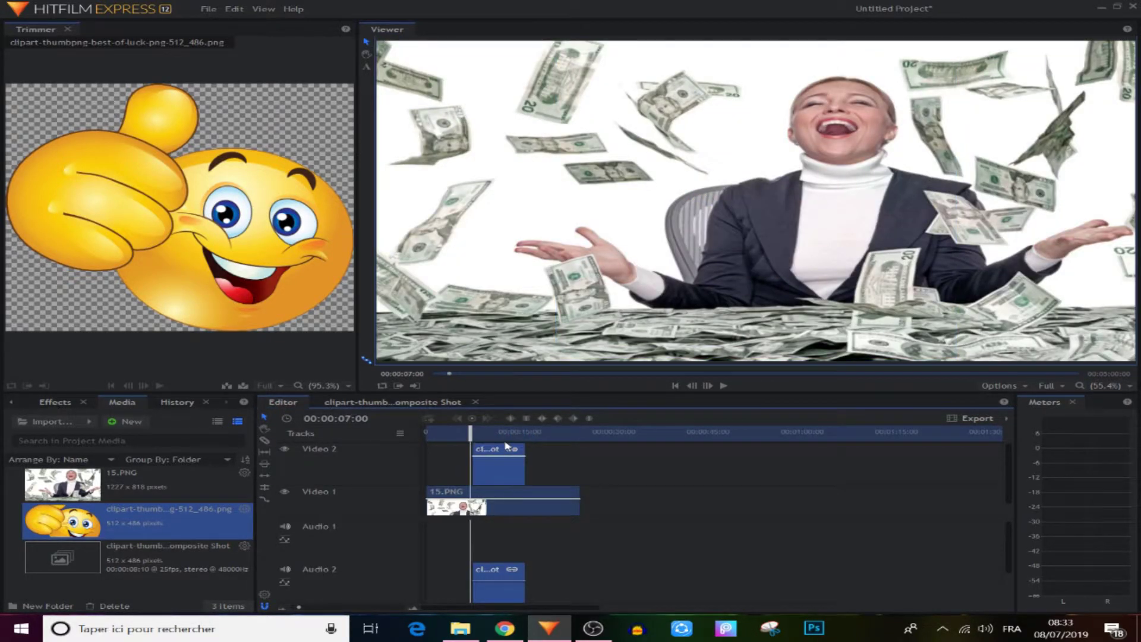
left_click(611, 463)
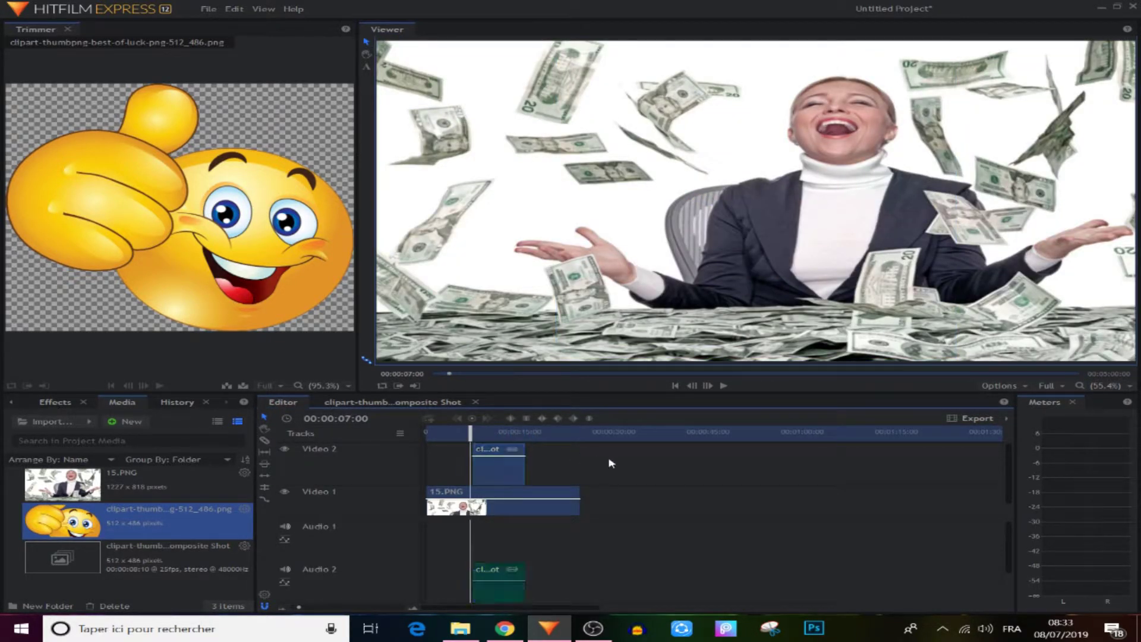
left_click(724, 386)
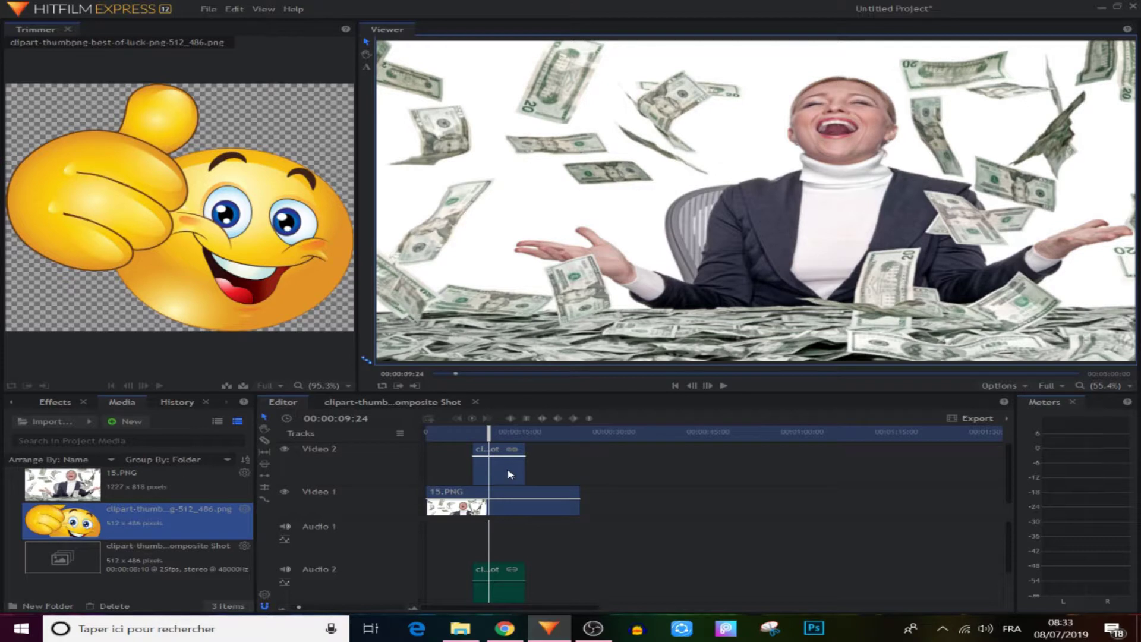
left_click(509, 474)
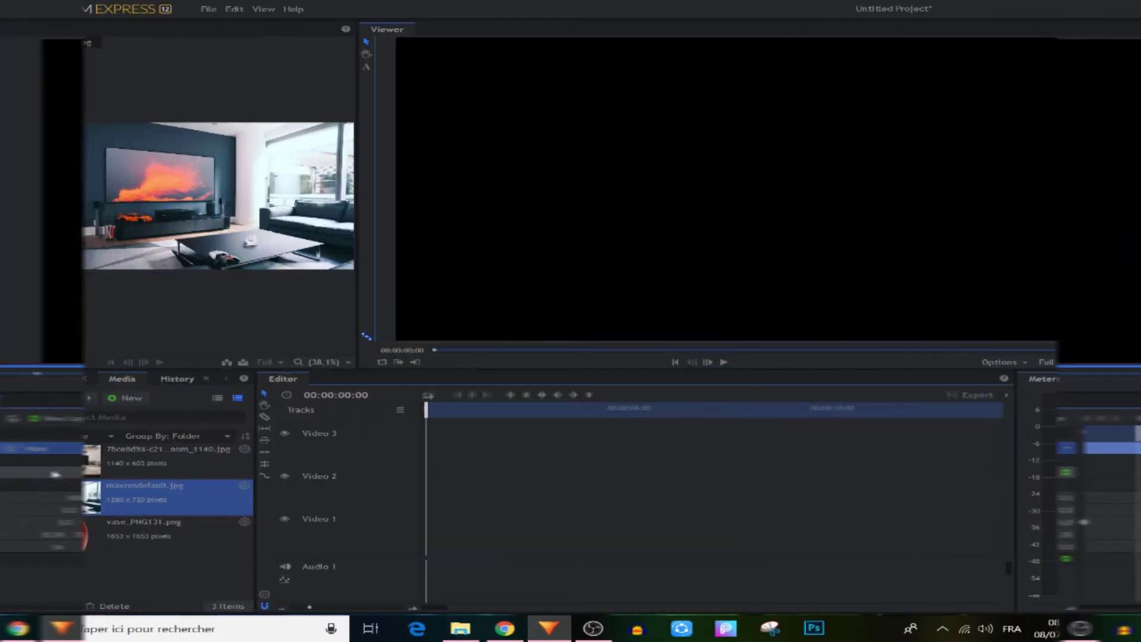
- Preview the living-room clip and lengthen it on Video 1
left_click(661, 410)
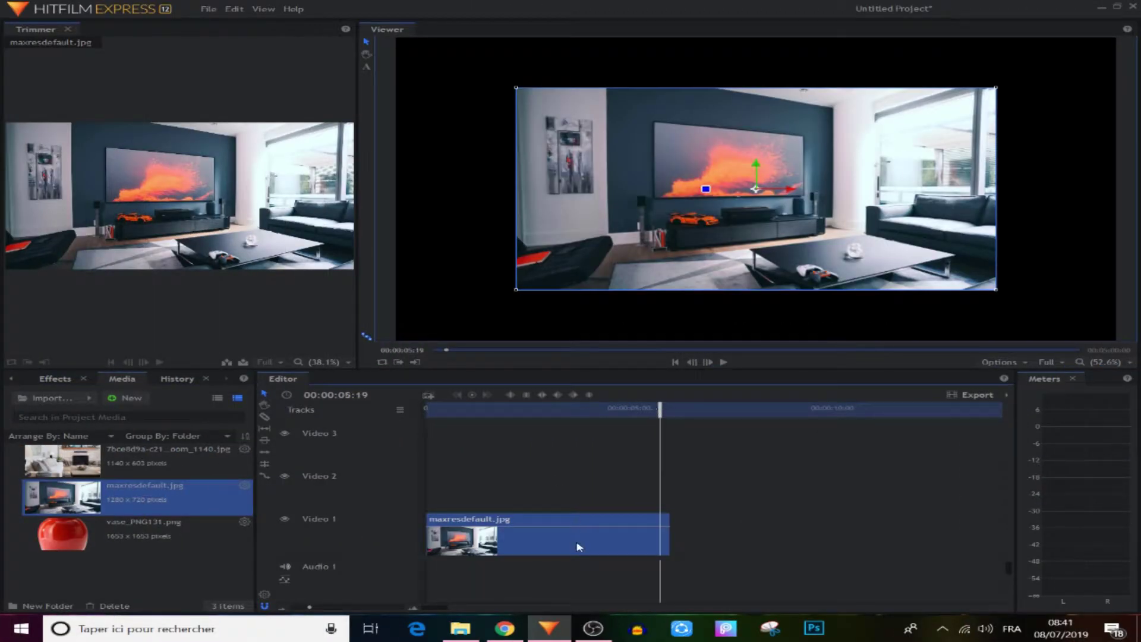
left_click_drag(661, 412, 784, 410)
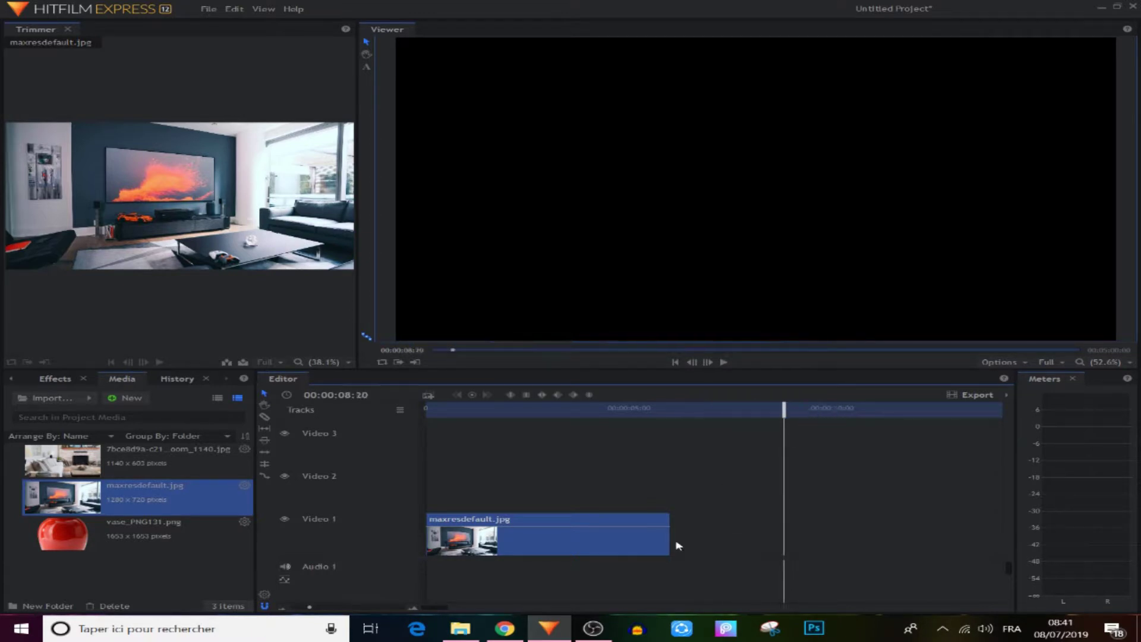
left_click_drag(670, 538, 741, 529)
key("Home")
- Add the fireplace room image on Video 2, shorten it, and fit it to the frame
left_click_drag(62, 460, 430, 494)
left_click_drag(670, 493, 583, 493)
right_click(468, 537)
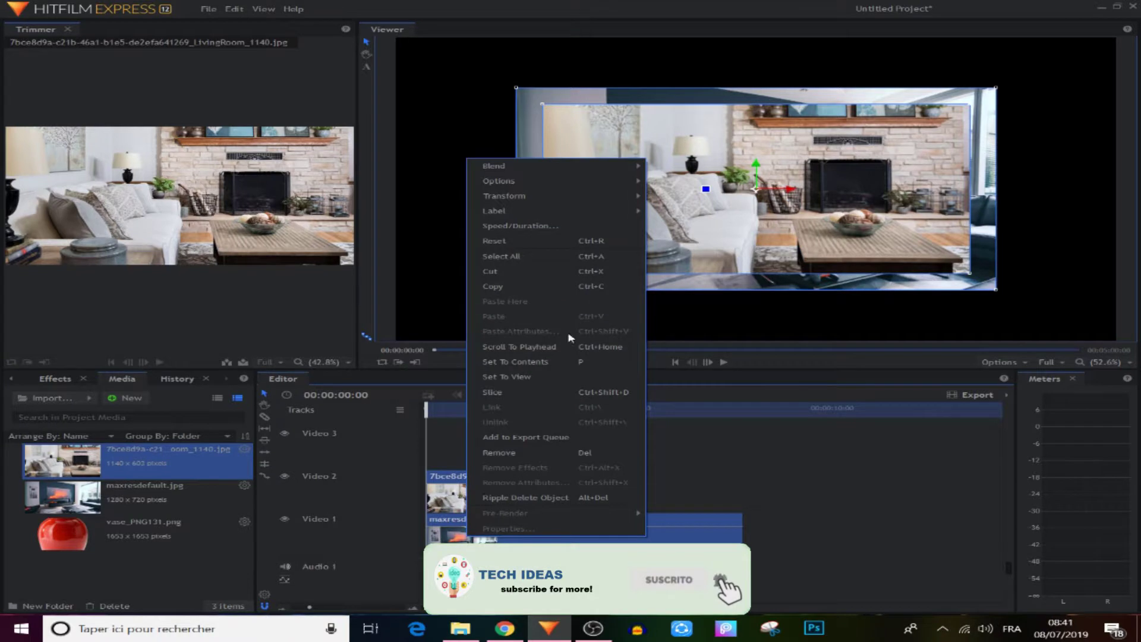
mouse_move(618, 196)
left_click(678, 203)
left_click_drag(588, 410, 466, 413)
- Add the red vase on Video 3, lengthen it, then shrink it onto the coffee table
left_click_drag(62, 533, 458, 456)
left_click_drag(669, 449, 738, 443)
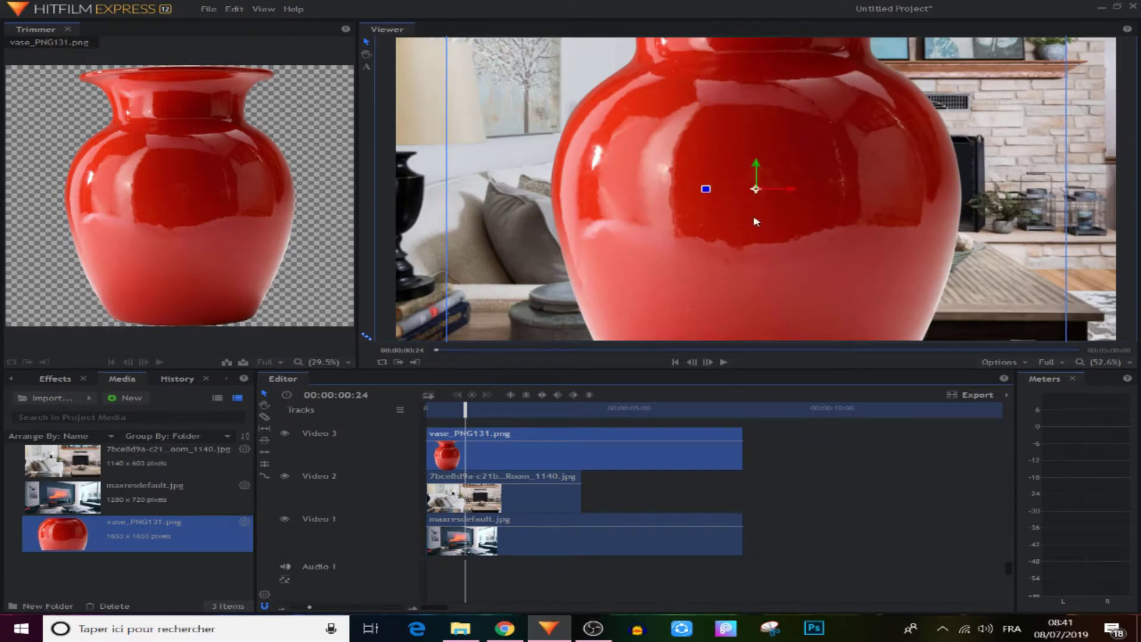
left_click_drag(761, 169, 761, 282)
left_click_drag(1067, 74, 823, 262)
left_click_drag(752, 300, 889, 261)
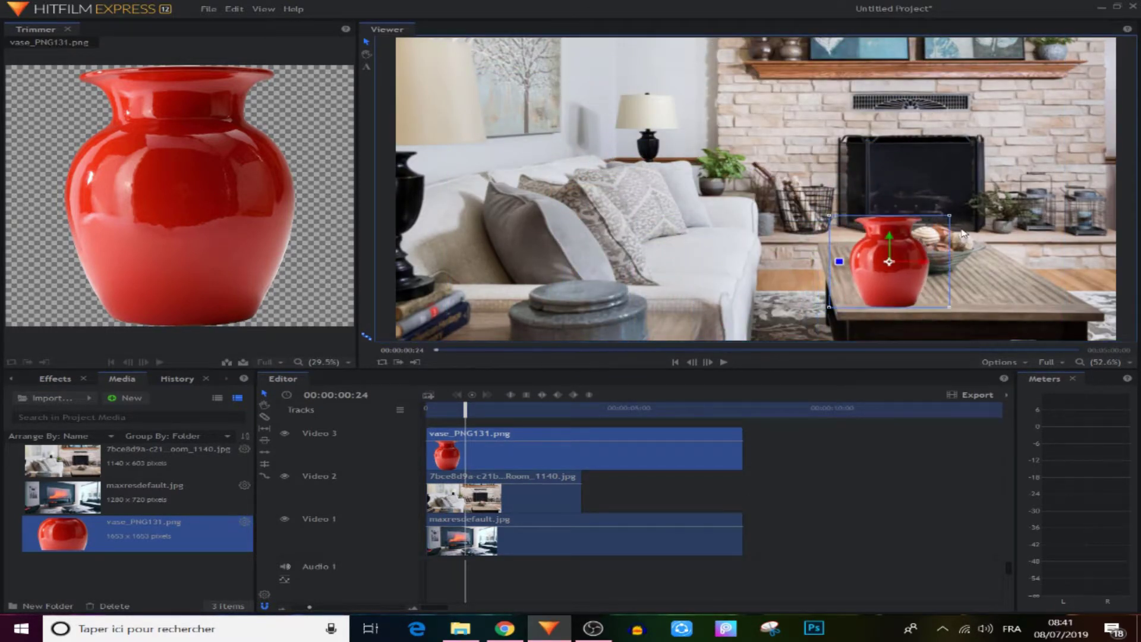
left_click_drag(939, 224, 934, 240)
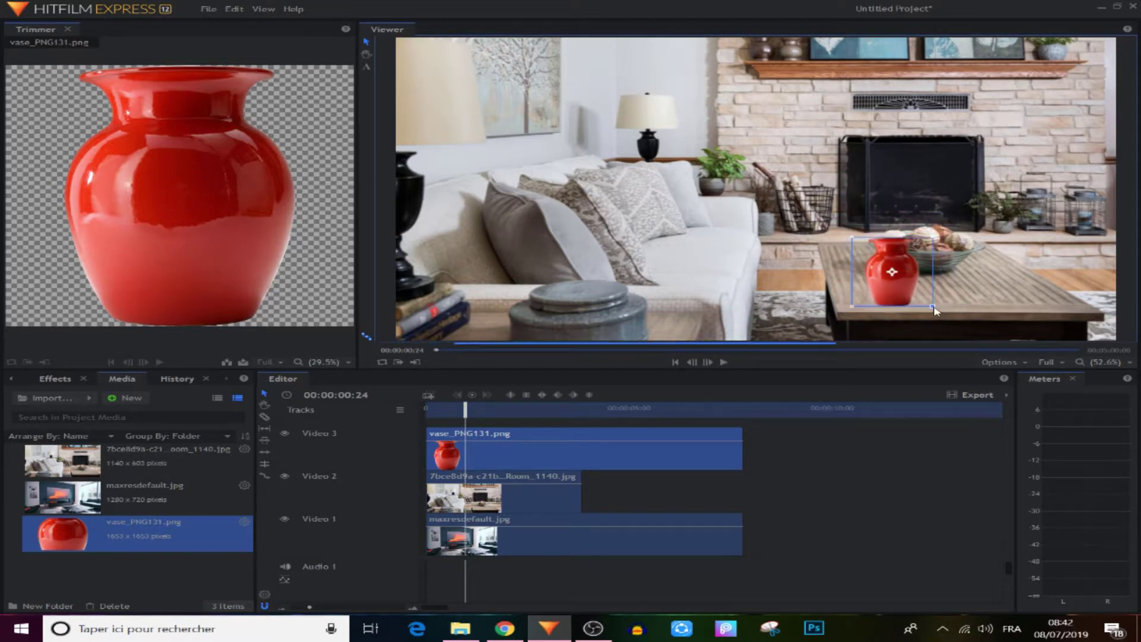
left_click(845, 380)
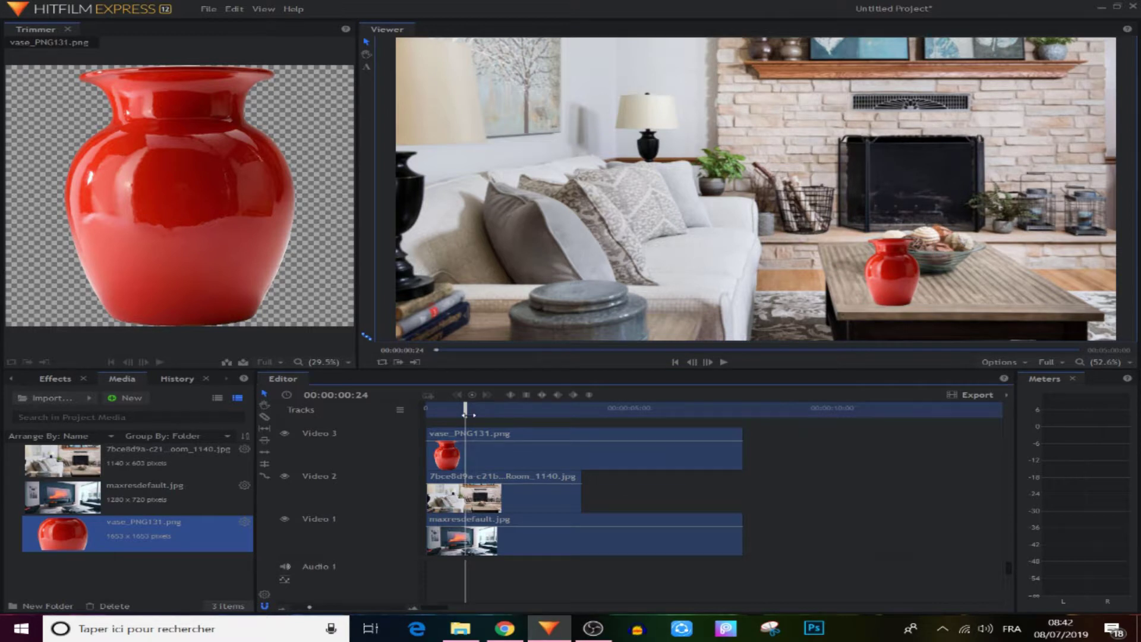
- At about 5 seconds, nudge the vase slightly right along its X axis
left_click_drag(466, 414, 636, 410)
left_click(904, 262)
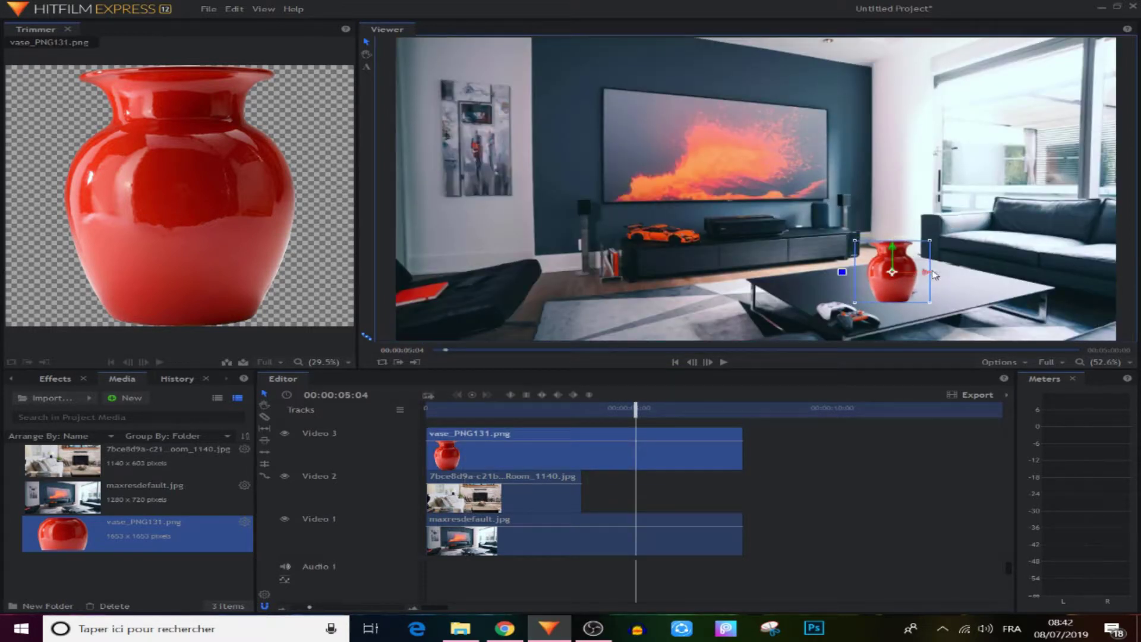
left_click_drag(935, 275, 940, 275)
- Play the cut between the two rooms from 00:00:03:03
left_click_drag(636, 410, 553, 411)
left_click(790, 458)
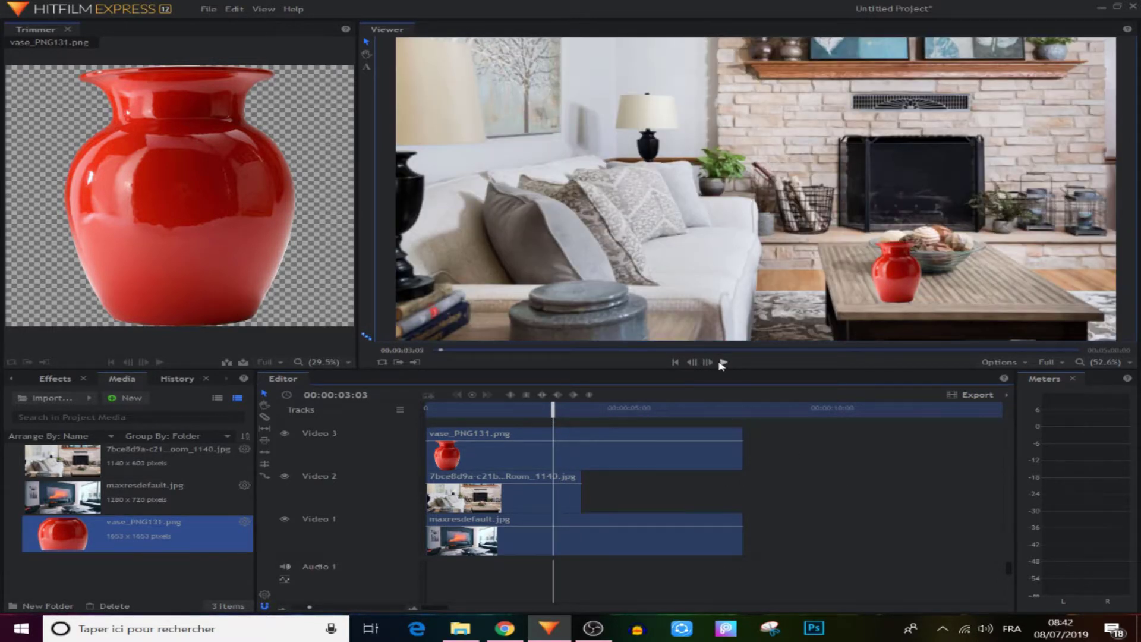
left_click(722, 363)
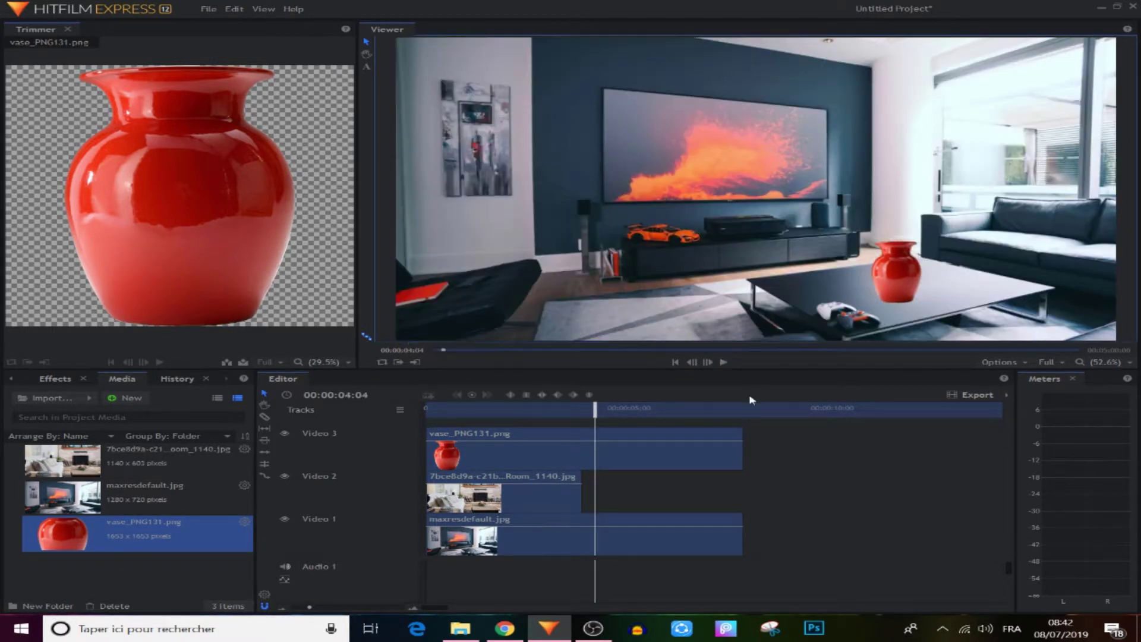
left_click_drag(592, 410, 459, 424)
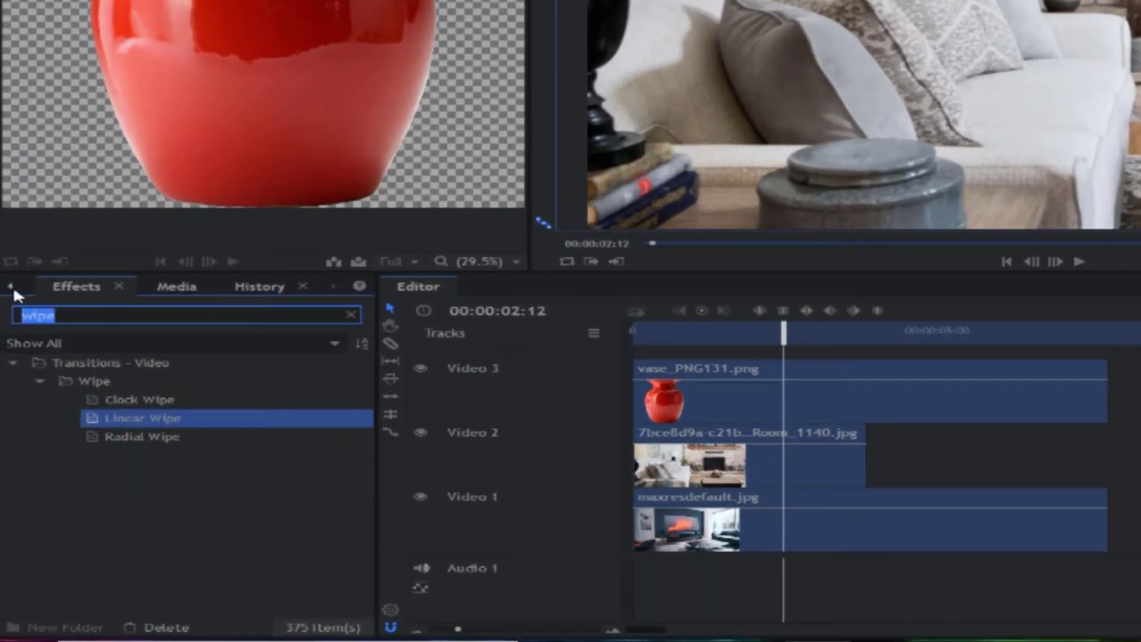
- Search Effects for 'wipe', put Linear Wipe on the Video 2 clip's end, and play from the start
key("BackSpace")
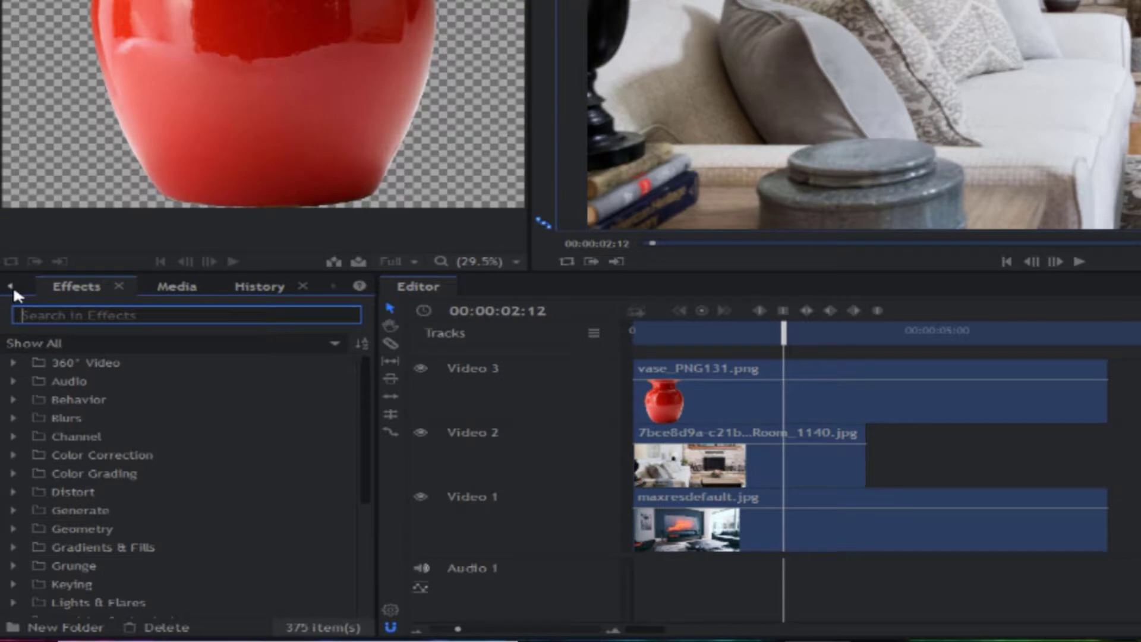
type("wipe")
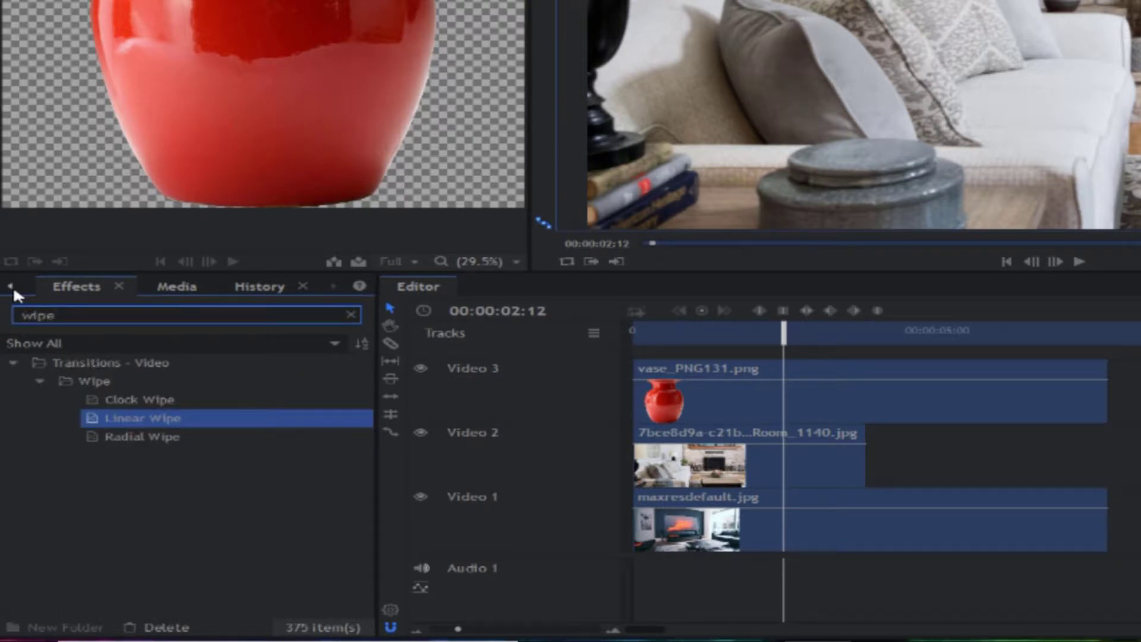
left_click_drag(113, 417, 715, 409)
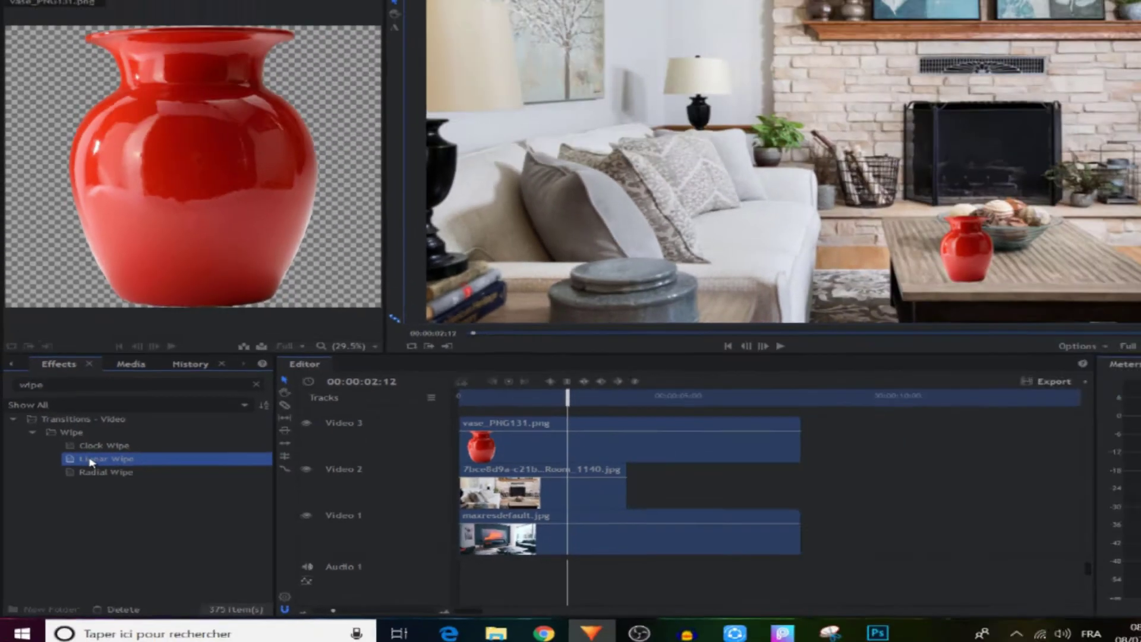
left_click_drag(532, 405, 433, 404)
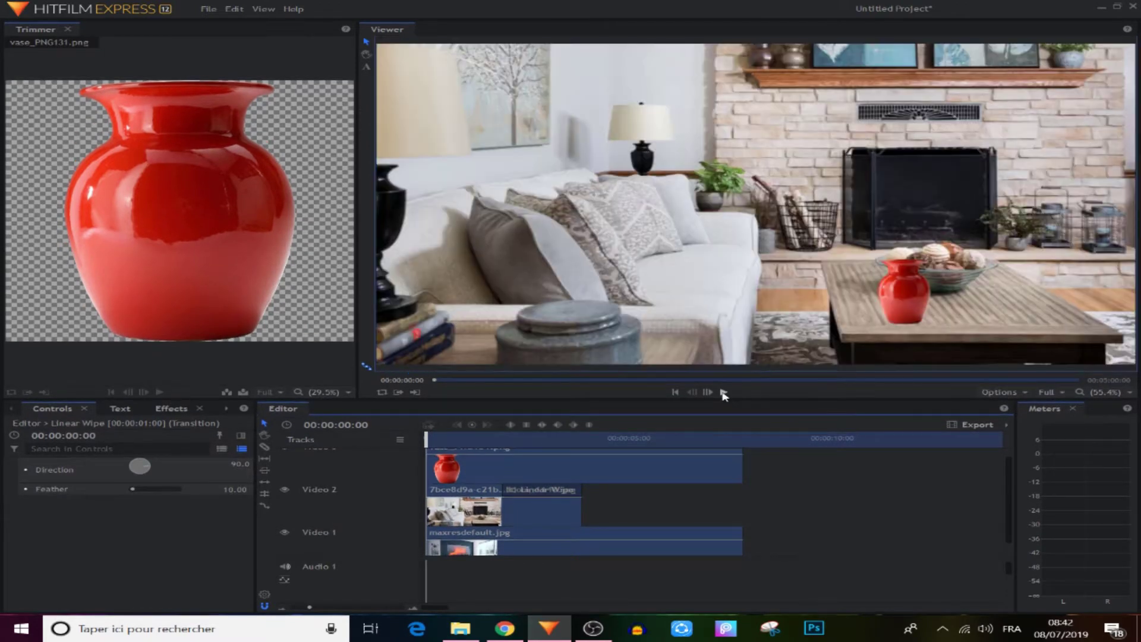
left_click(724, 393)
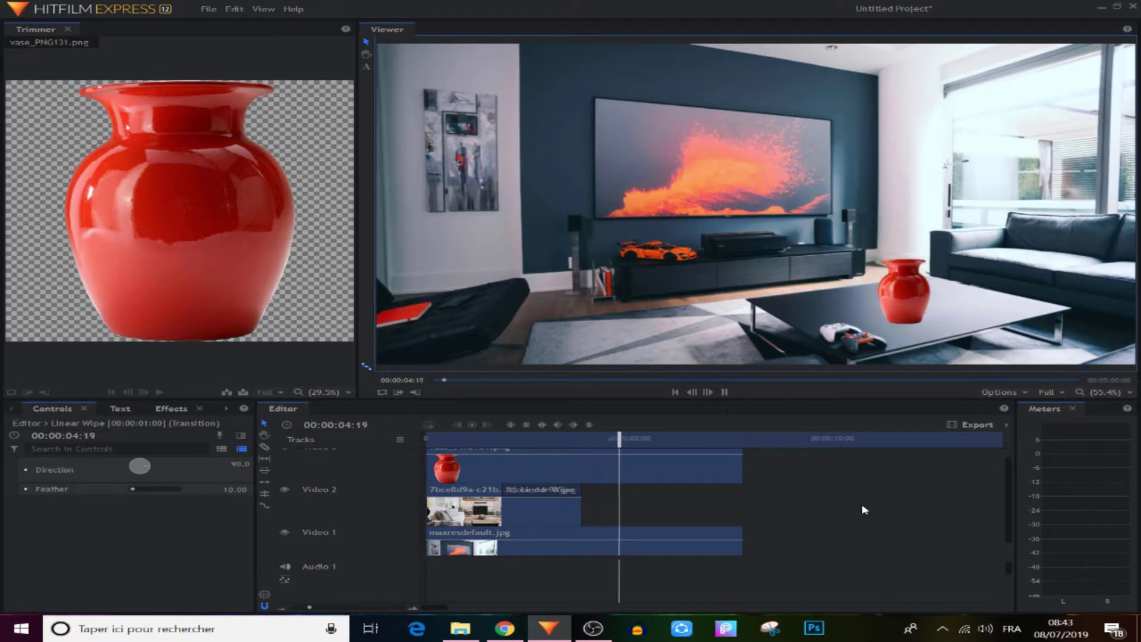
- Stop playback and select the maxresdefault.jpg layer
left_click(724, 392)
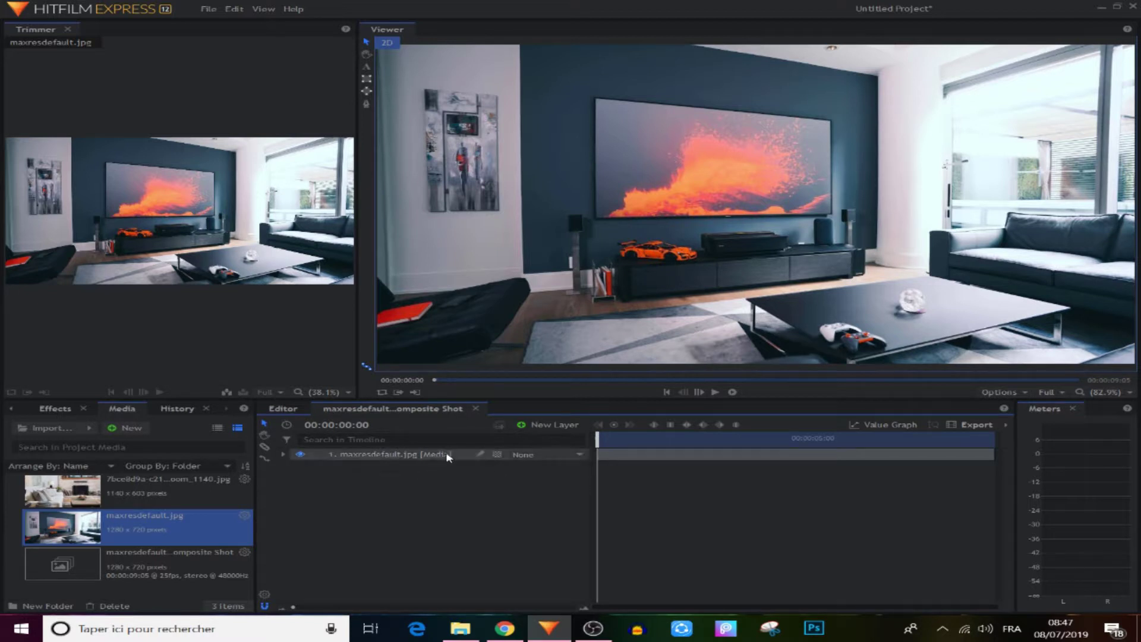
scroll(754, 220, "down", 1)
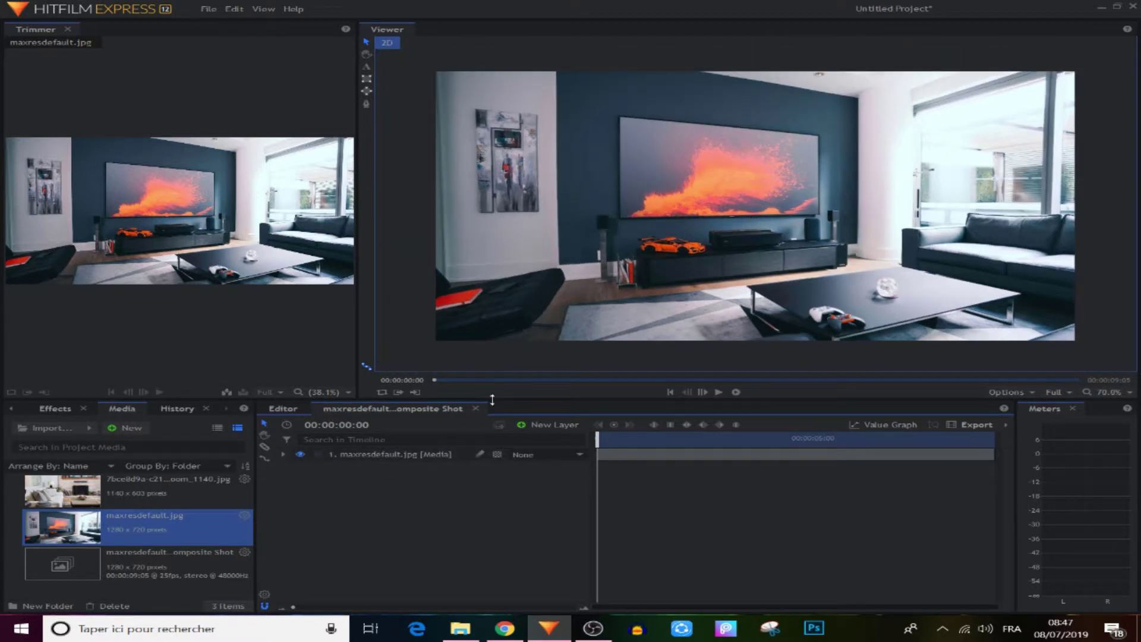
left_click(370, 455)
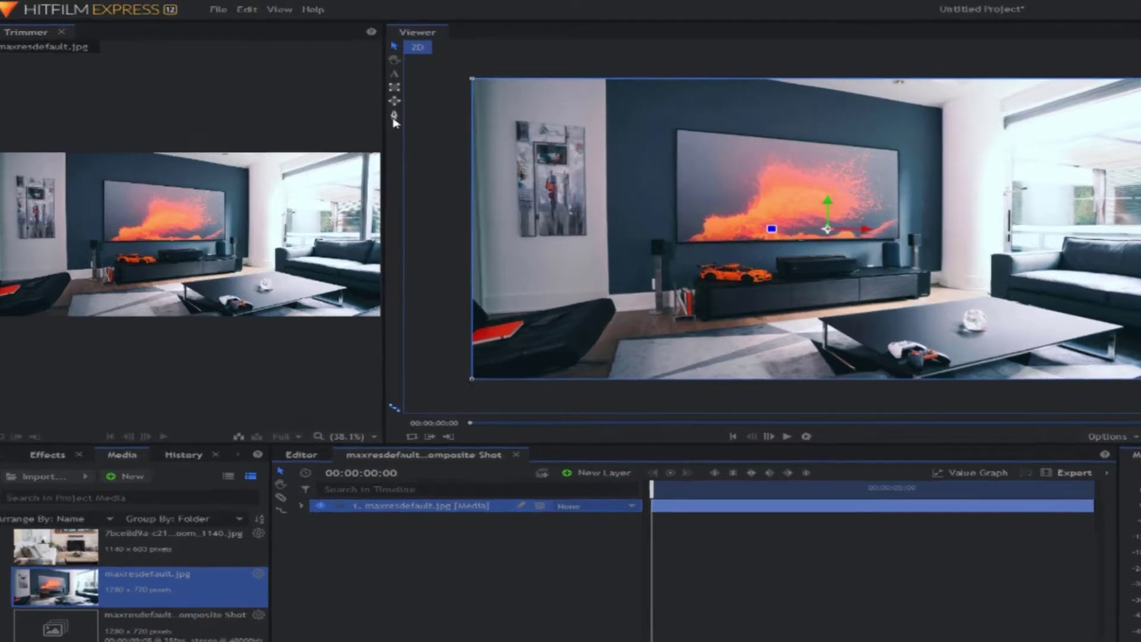
- With the Freehand Mask tool, click six points around the image, closing on the first point
left_click(366, 105)
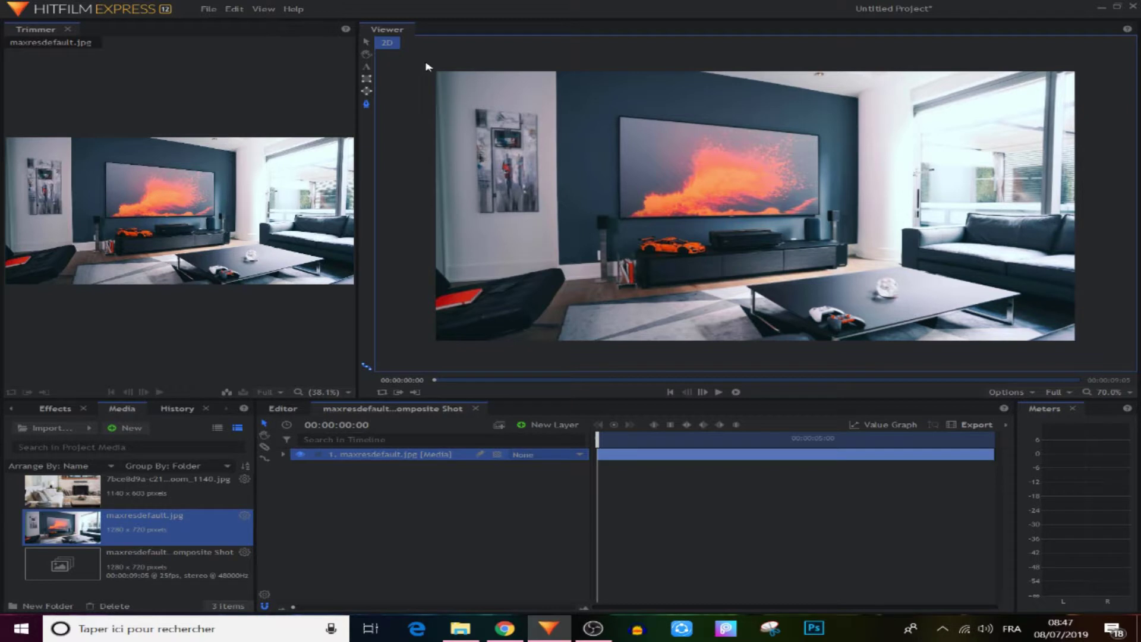
left_click(425, 62)
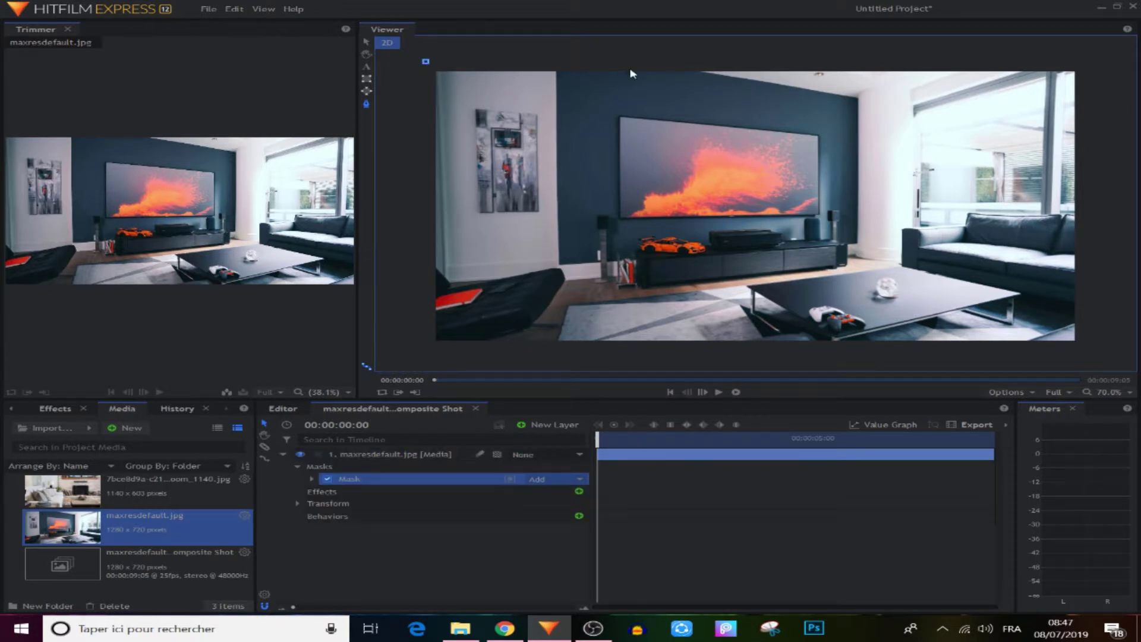
left_click(758, 60)
left_click(1081, 61)
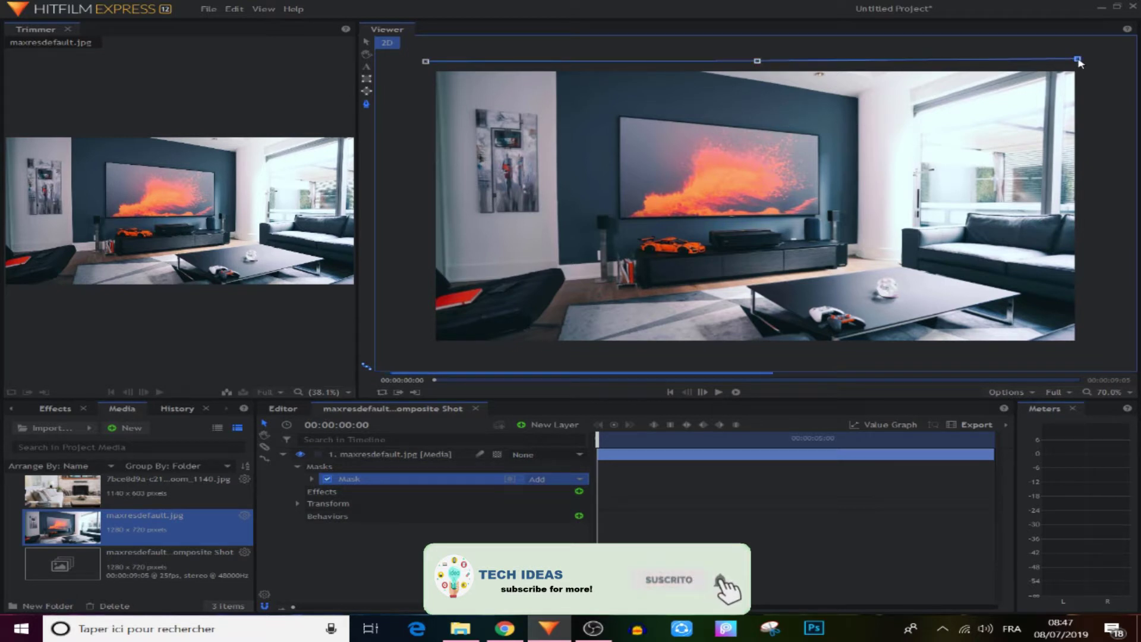
left_click(1082, 352)
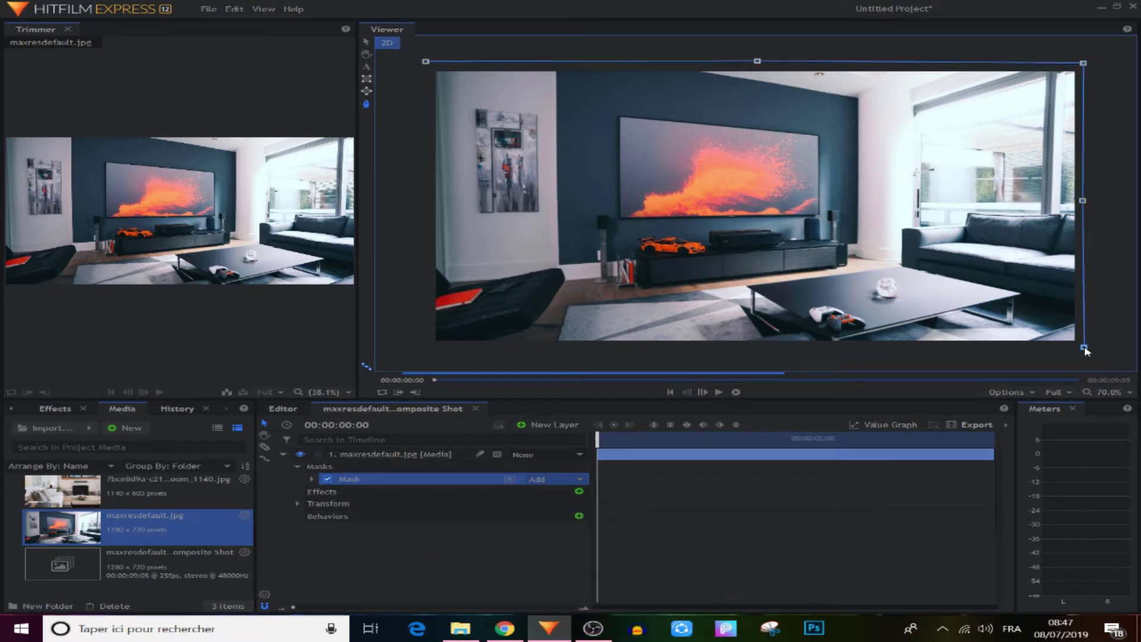
left_click(428, 343)
left_click(425, 62)
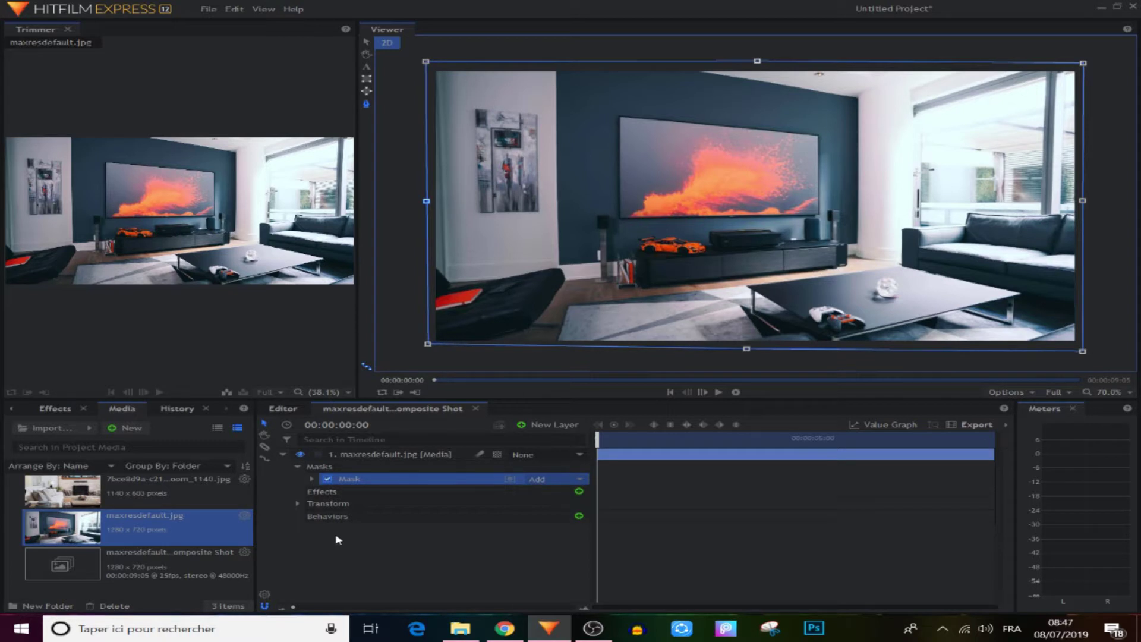
- Keyframe the mask Path and drag its right-middle and top-middle points into a star shape
left_click(312, 480)
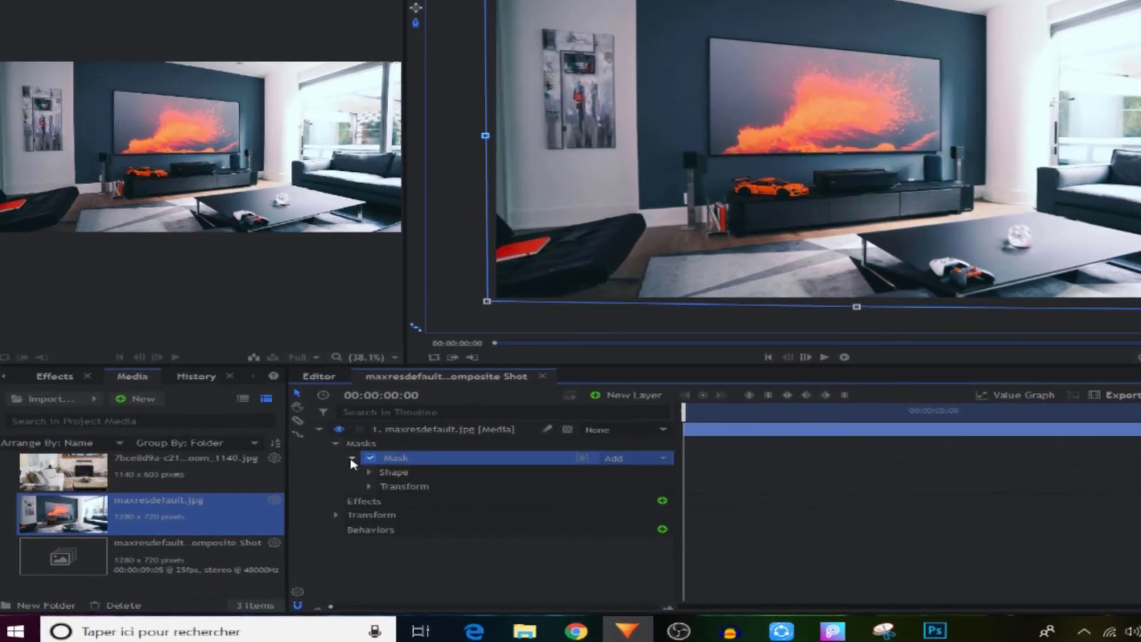
left_click(369, 486)
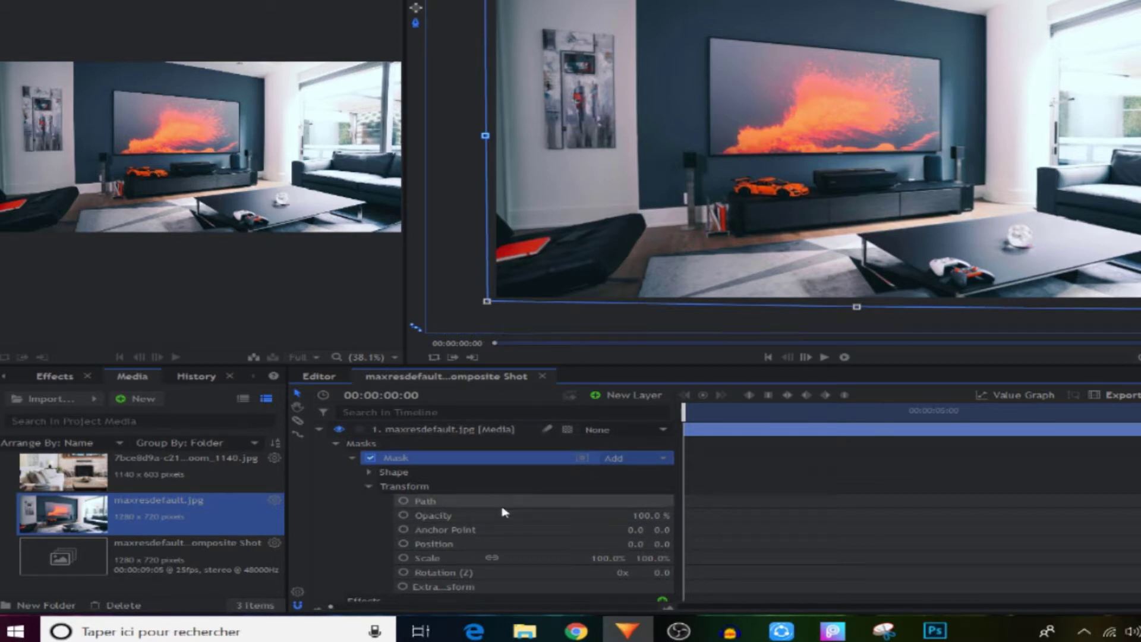
left_click(409, 503)
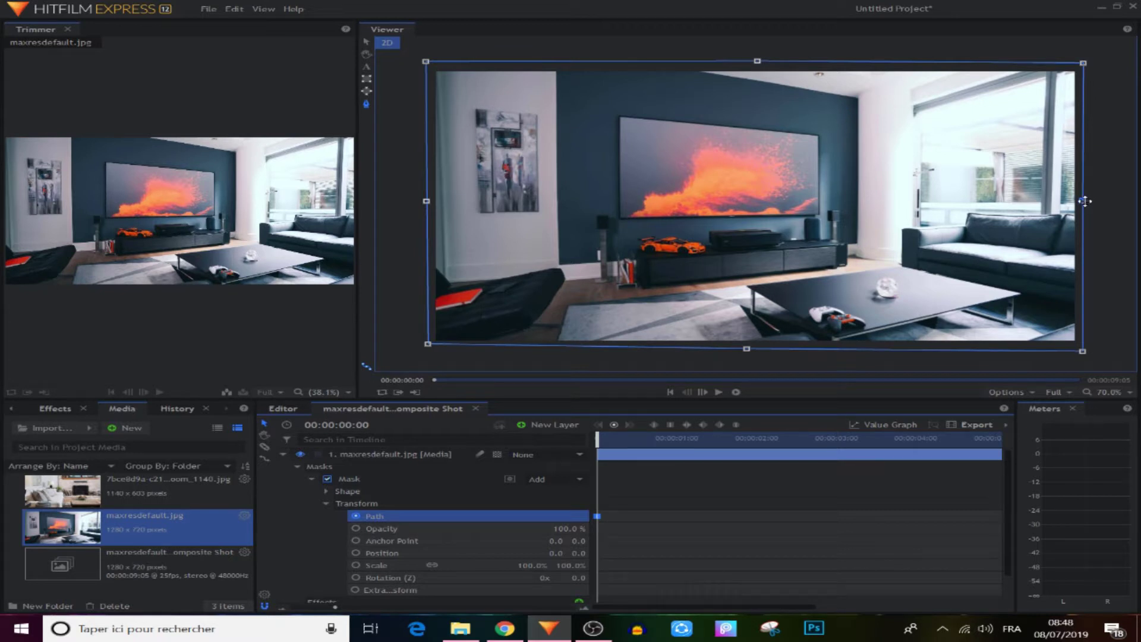
mouse_move(1085, 201)
left_mouse_down()
mouse_move(410, 201)
mouse_move(1092, 200)
left_mouse_up()
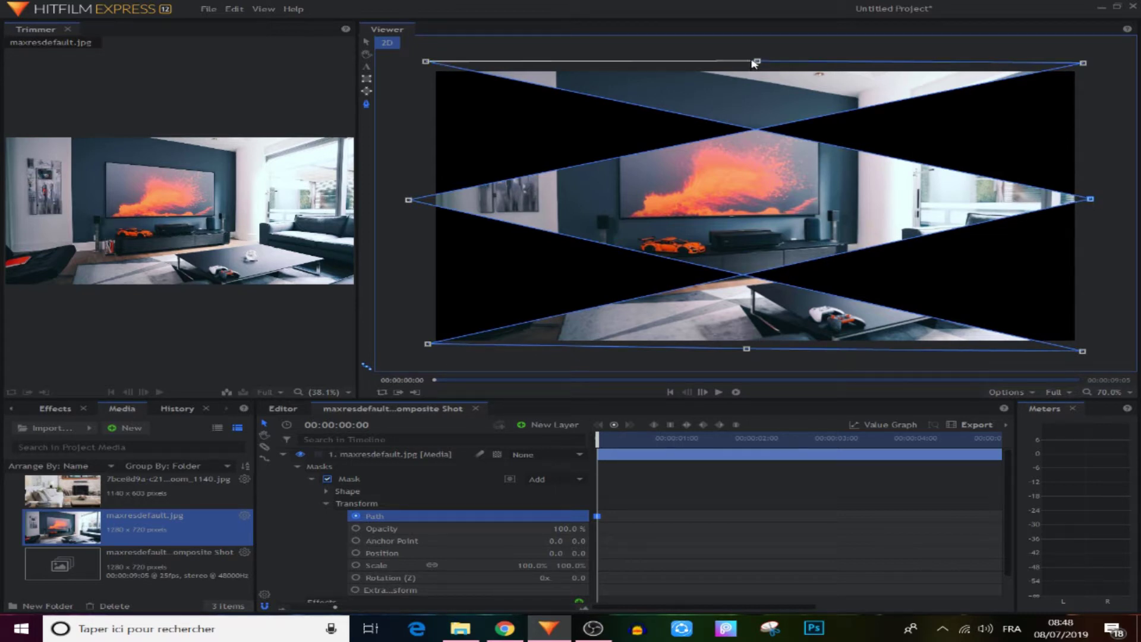
mouse_move(757, 60)
left_mouse_down()
mouse_move(753, 363)
mouse_move(748, 53)
left_mouse_up()
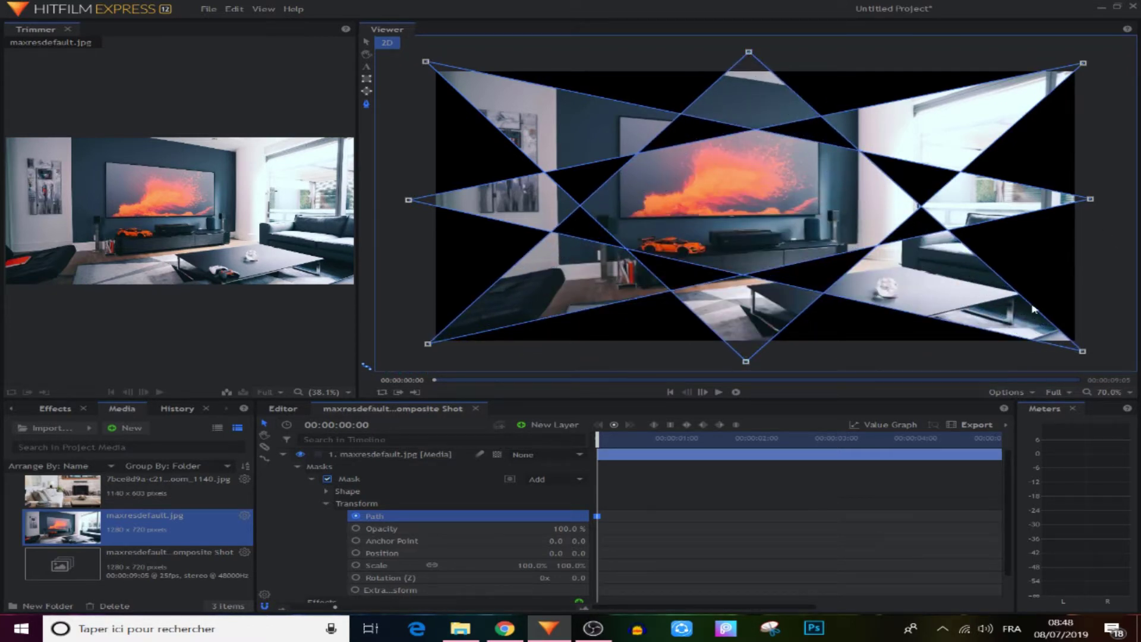
left_click(731, 497)
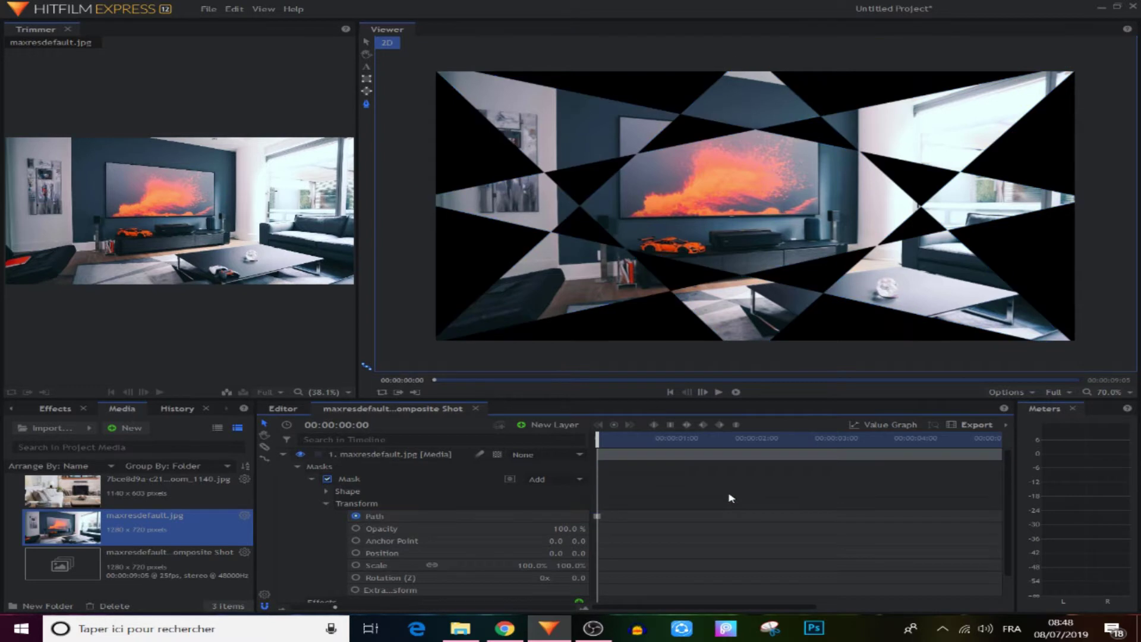
- Drag mask points at 00:00:00:10 and 00:00:00:20 to add further Path keyframes
left_click(597, 516)
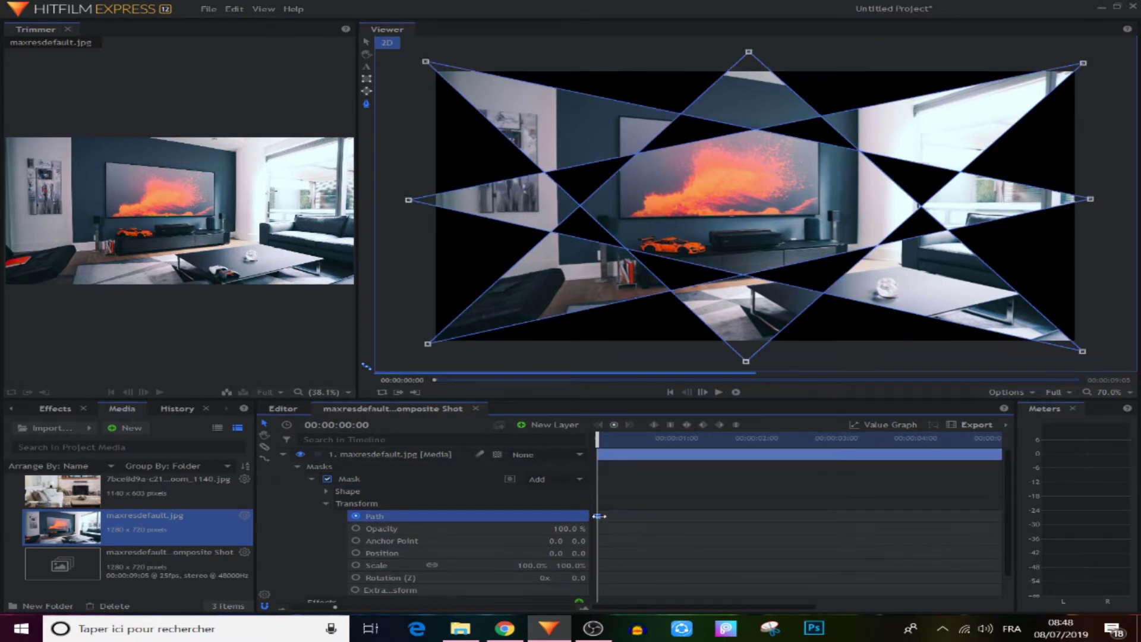
left_click_drag(595, 441, 629, 441)
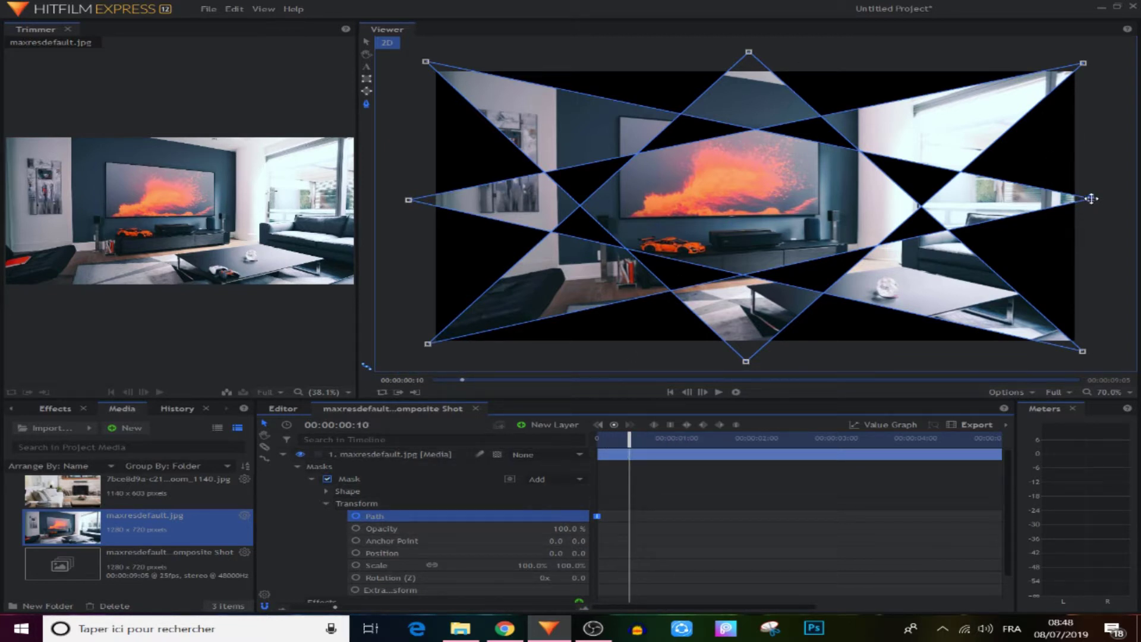
mouse_move(1091, 198)
left_mouse_down()
mouse_move(415, 196)
mouse_move(1088, 203)
left_mouse_up()
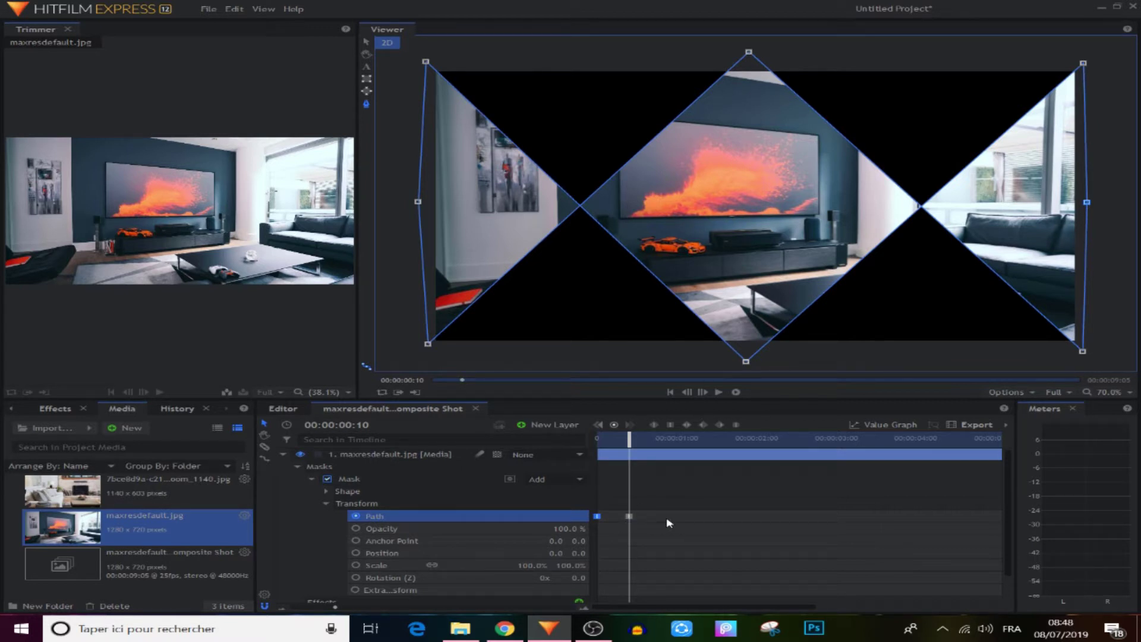
left_click_drag(629, 440, 660, 444)
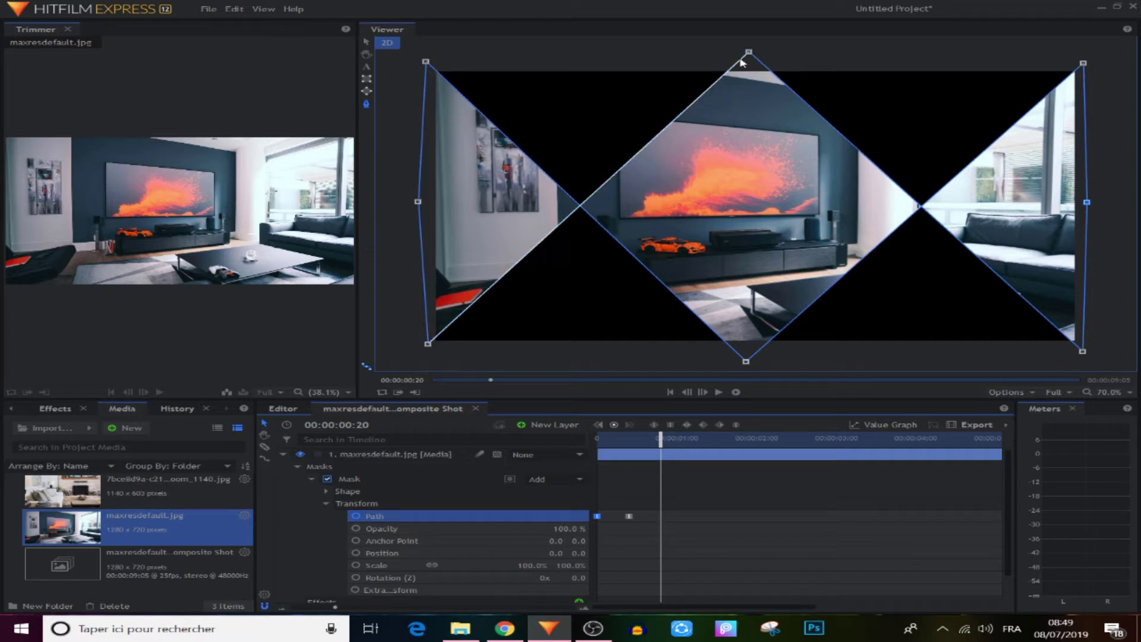
mouse_move(746, 52)
left_mouse_down()
mouse_move(745, 361)
mouse_move(762, 58)
left_mouse_up()
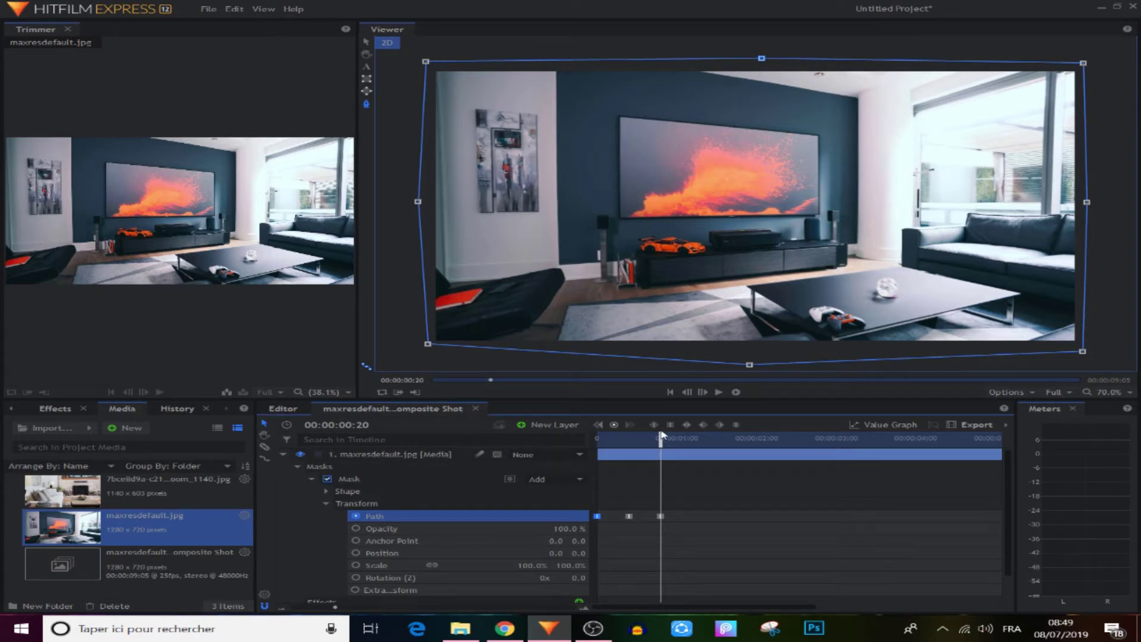
- Rewind the composite shot and play the mask animation twice, then pause
left_click(696, 501)
left_click_drag(661, 440, 597, 440)
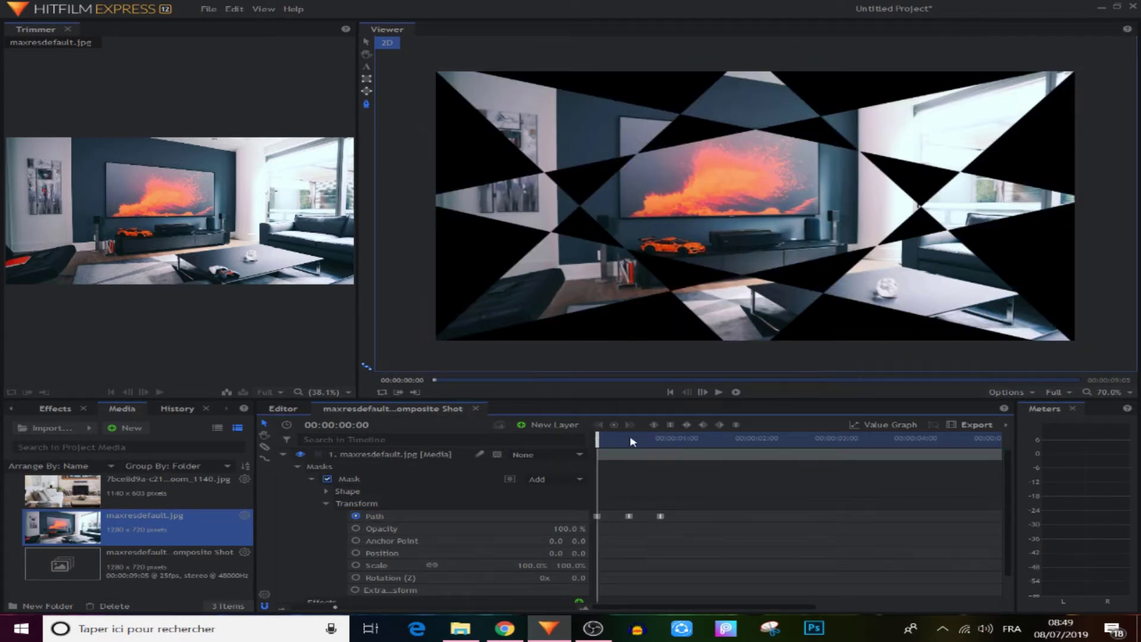
left_click(719, 393)
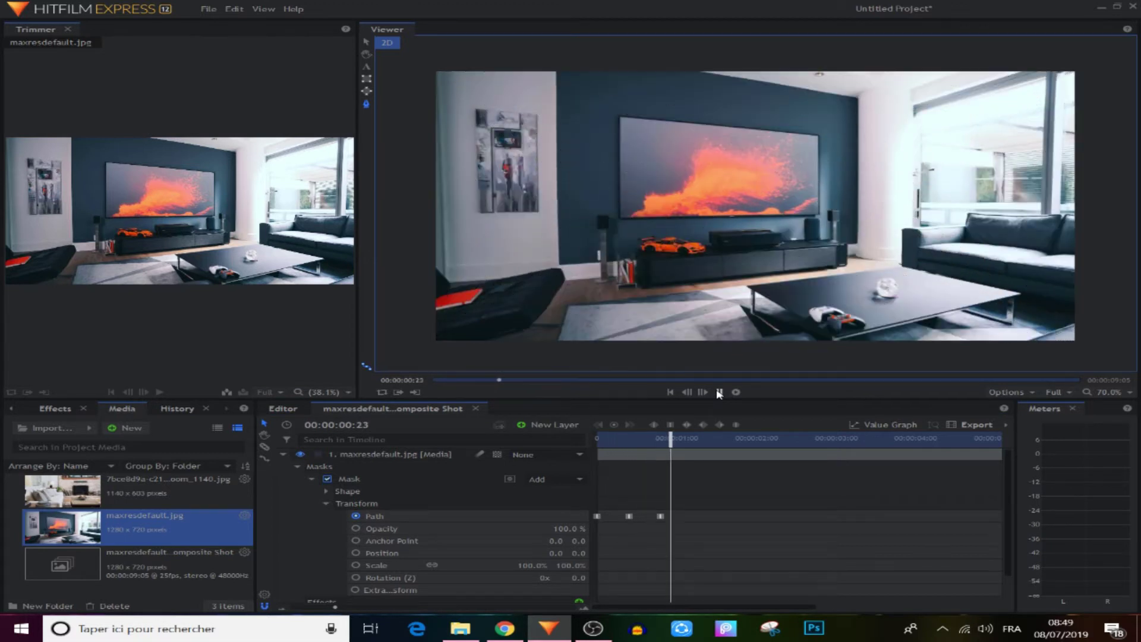
left_click(719, 393)
left_click(597, 424)
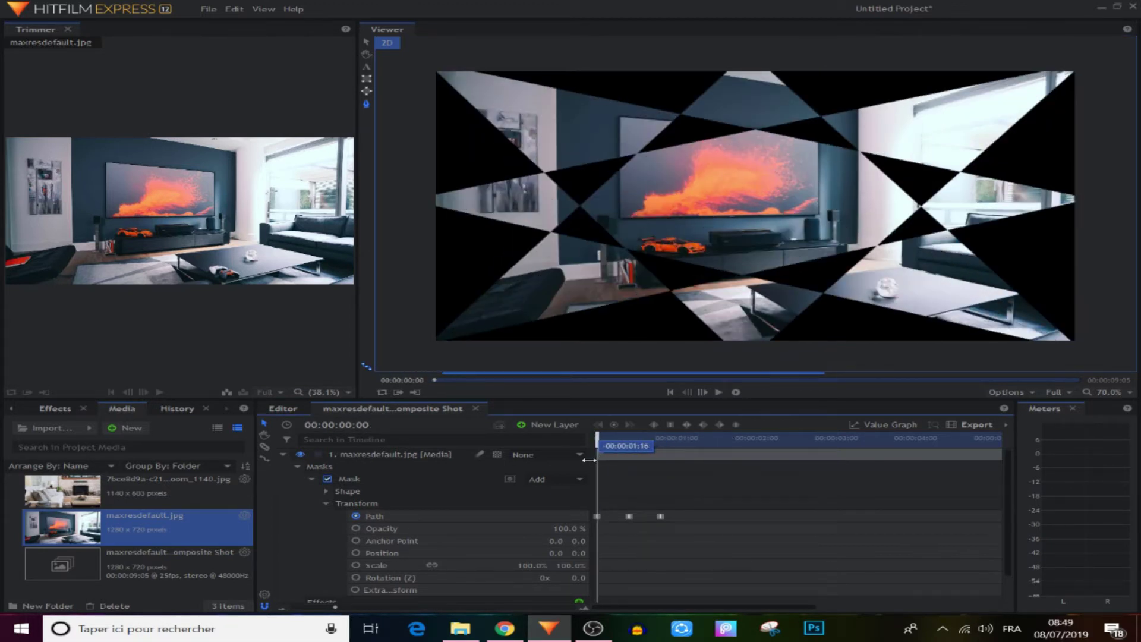
left_click(719, 393)
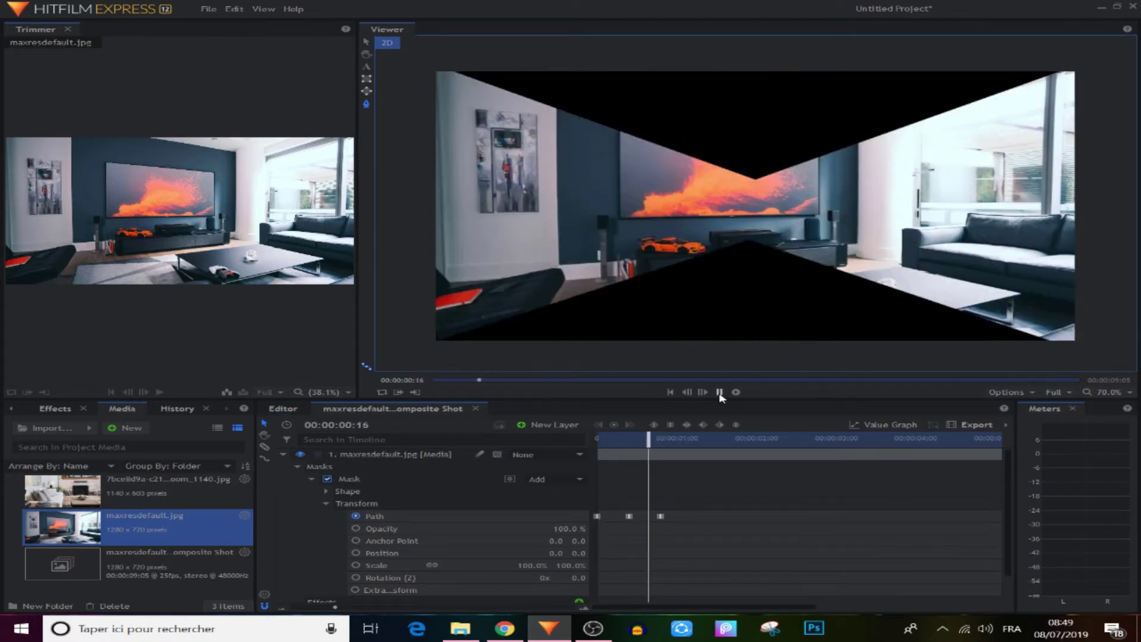
left_click(720, 393)
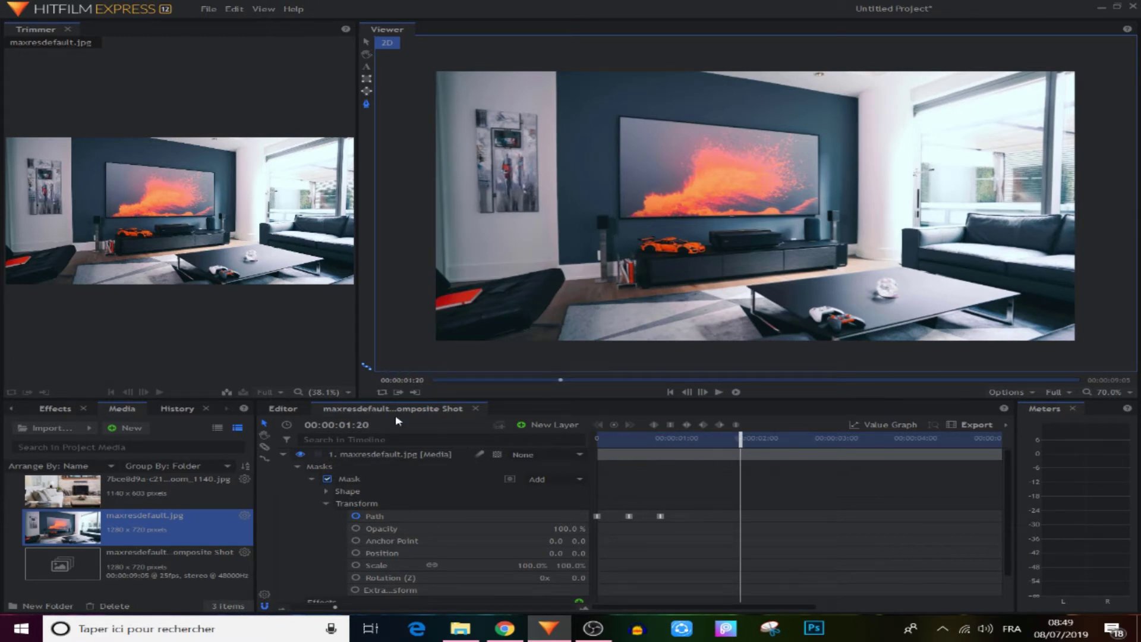
- In the Editor timeline, play the sequence from near the 2-second mark, then stop
left_click(288, 411)
left_click(600, 483)
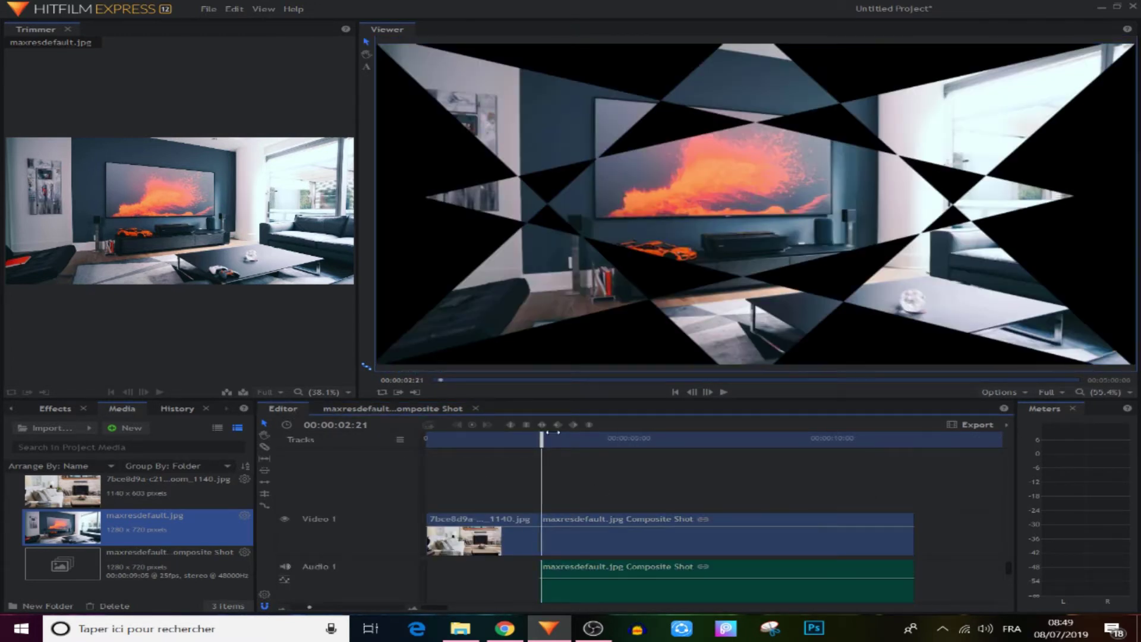
left_click(516, 440)
left_click(723, 393)
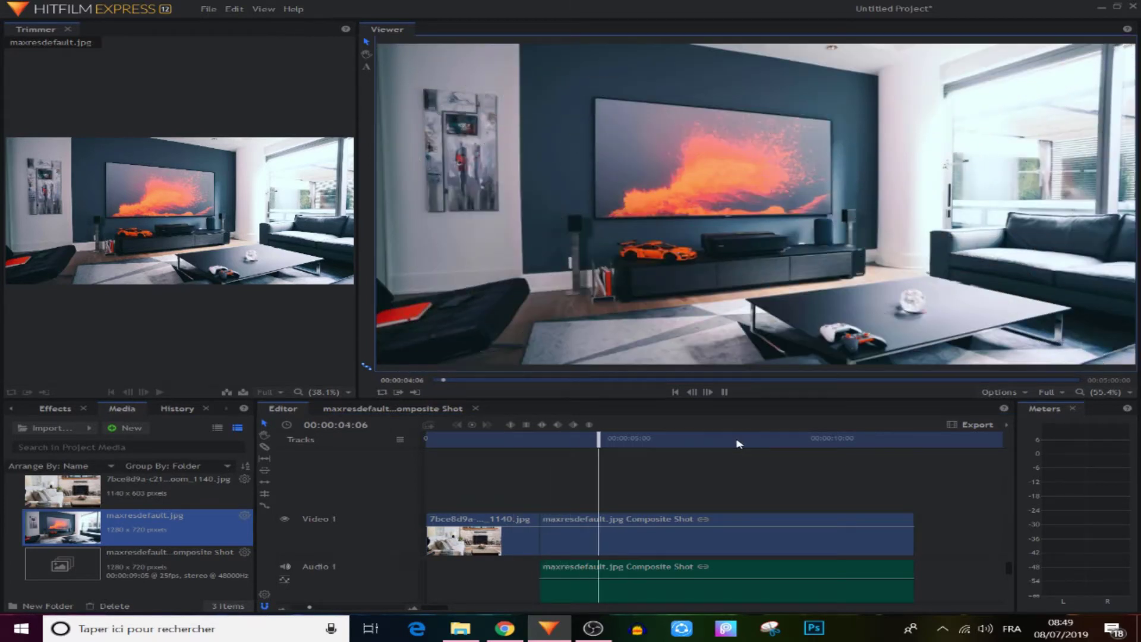
left_click(724, 393)
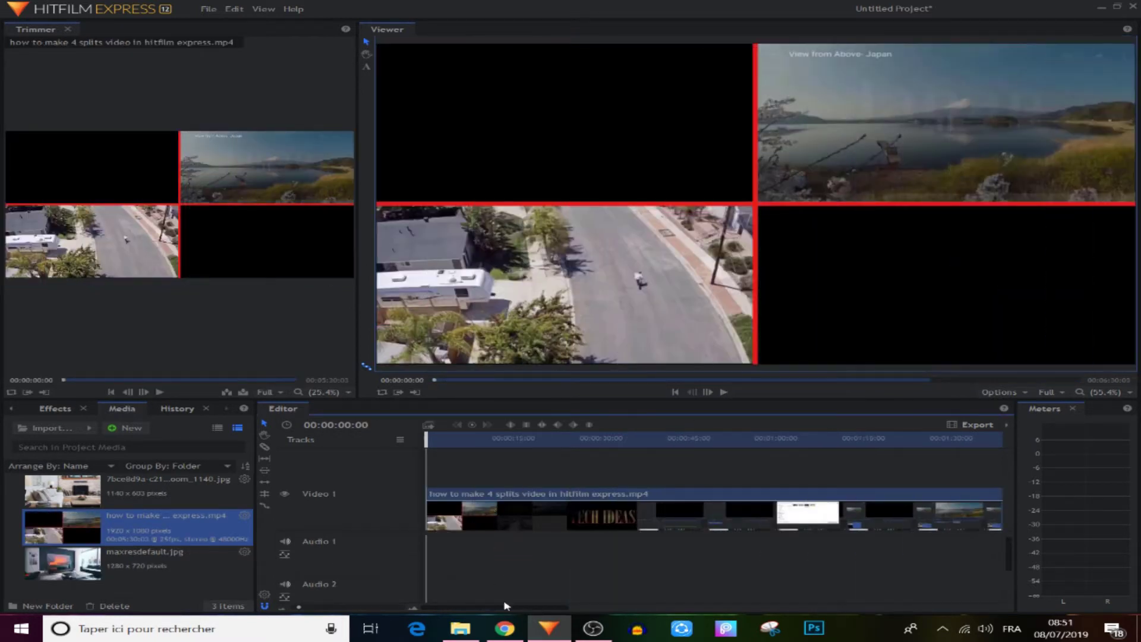
- Zoom the timeline out, play the split-screen video, and pause at 00:00:05:12
left_click(286, 612)
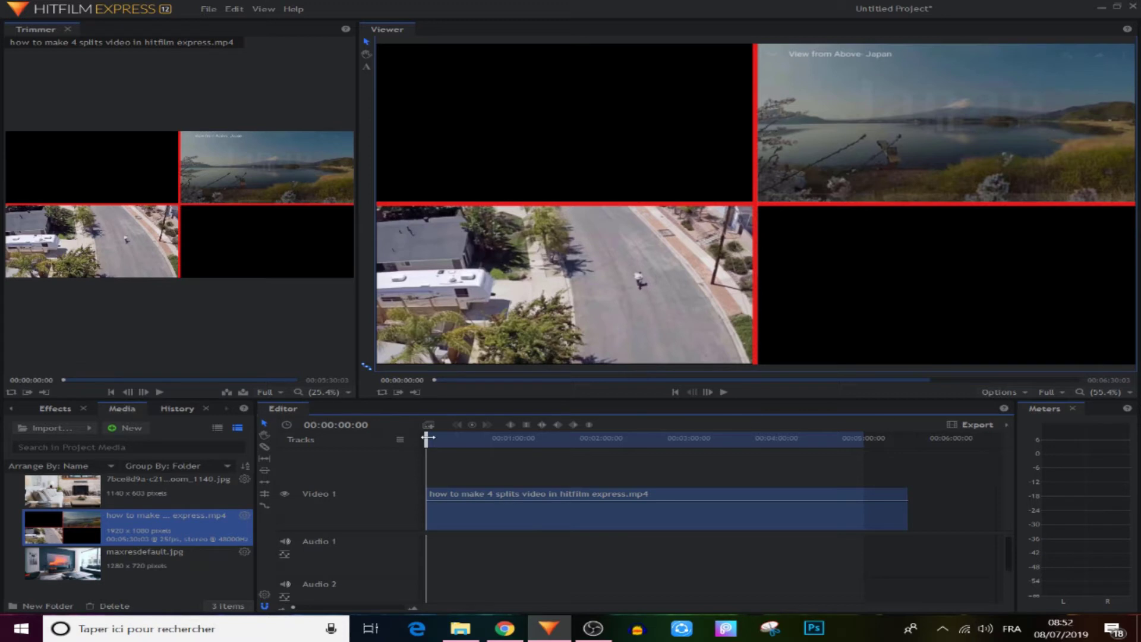
left_click(724, 393)
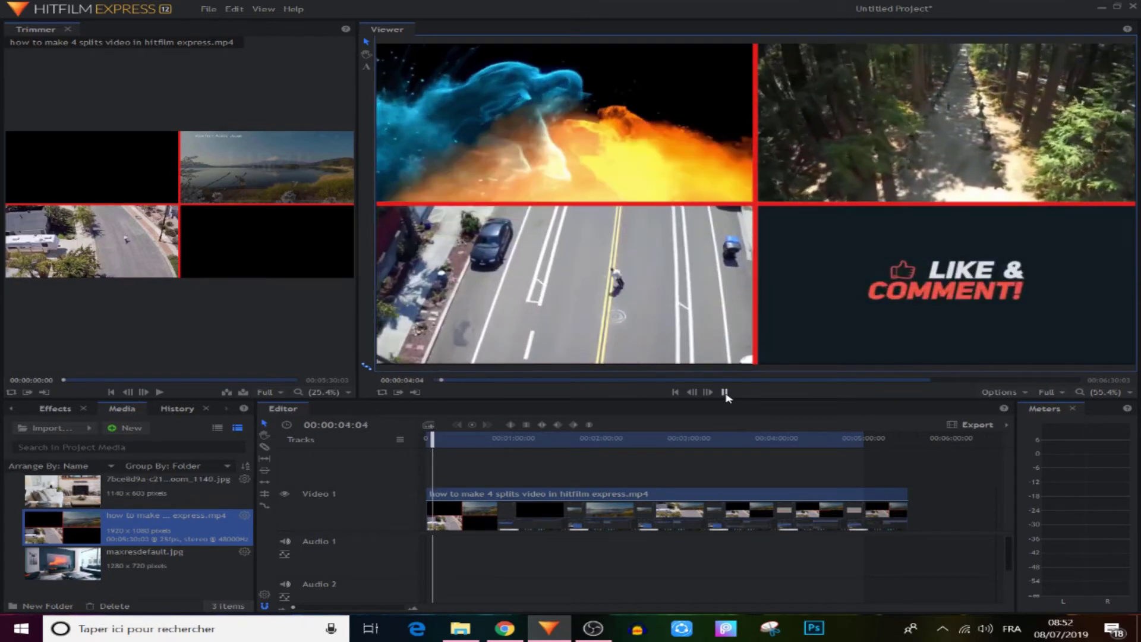
left_click(724, 392)
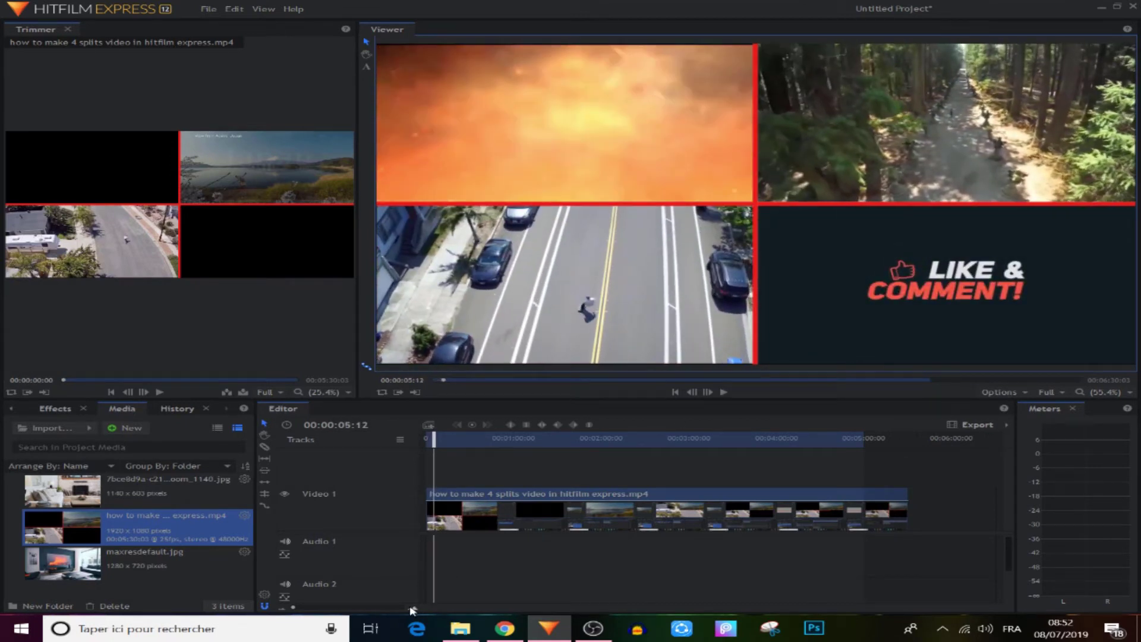
scroll(410, 611, "up", 2)
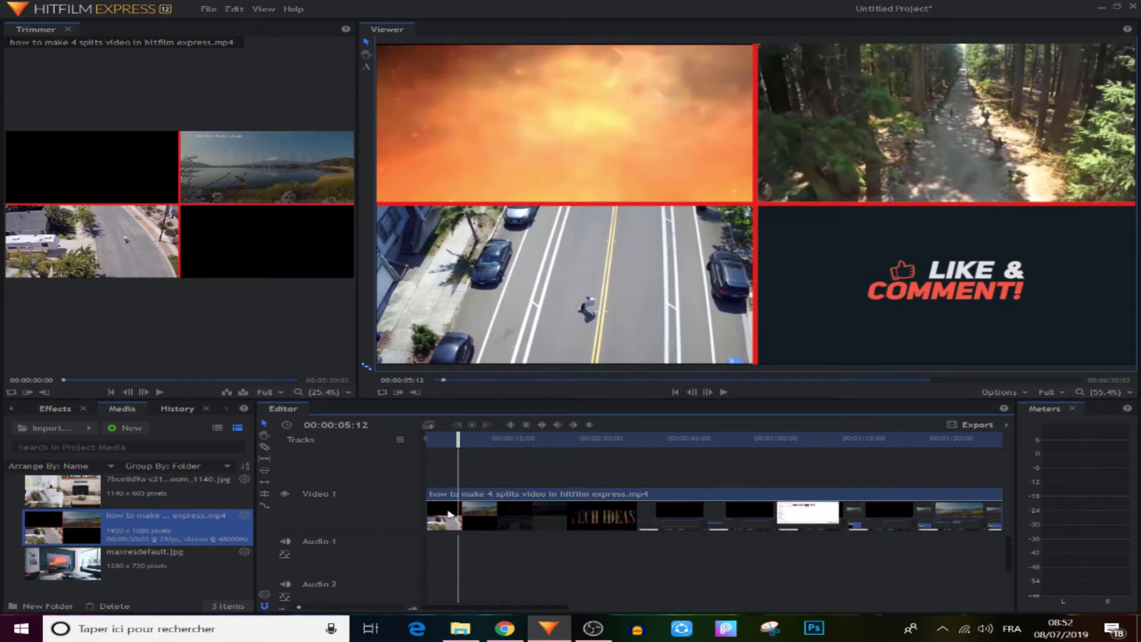
- Drag the work-area handles to set a short in/out range near the timeline start, then check Export options
mouse_move(447, 501)
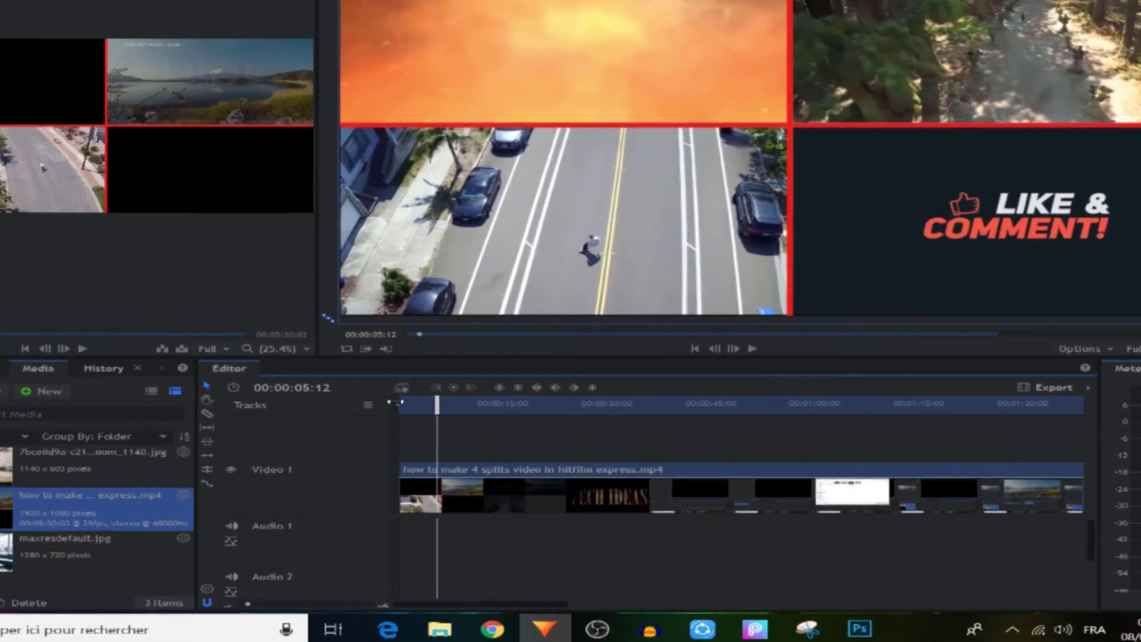
left_click_drag(426, 443, 468, 441)
left_click_drag(449, 403, 454, 403)
left_click(230, 609)
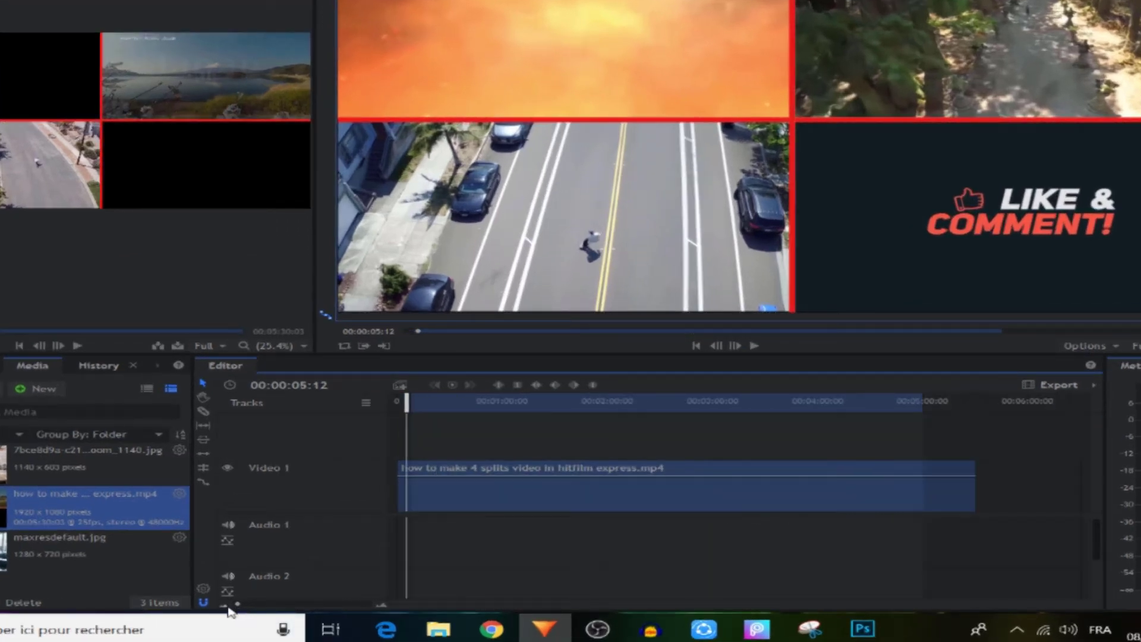
left_click_drag(930, 406, 430, 404)
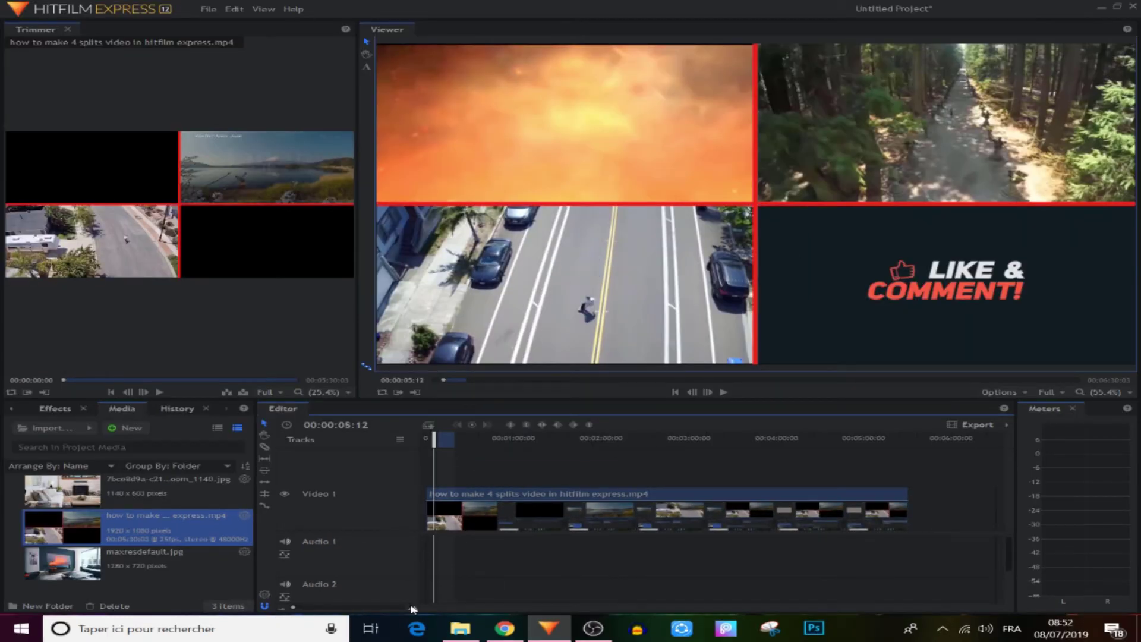
left_click_drag(411, 608, 413, 609)
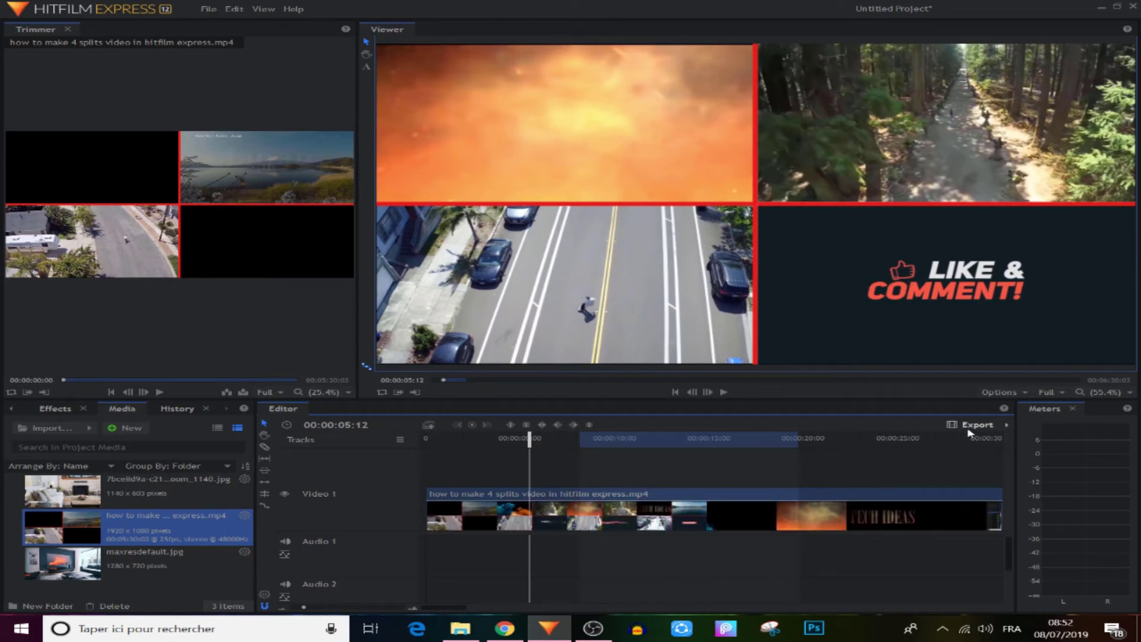
left_click(1004, 427)
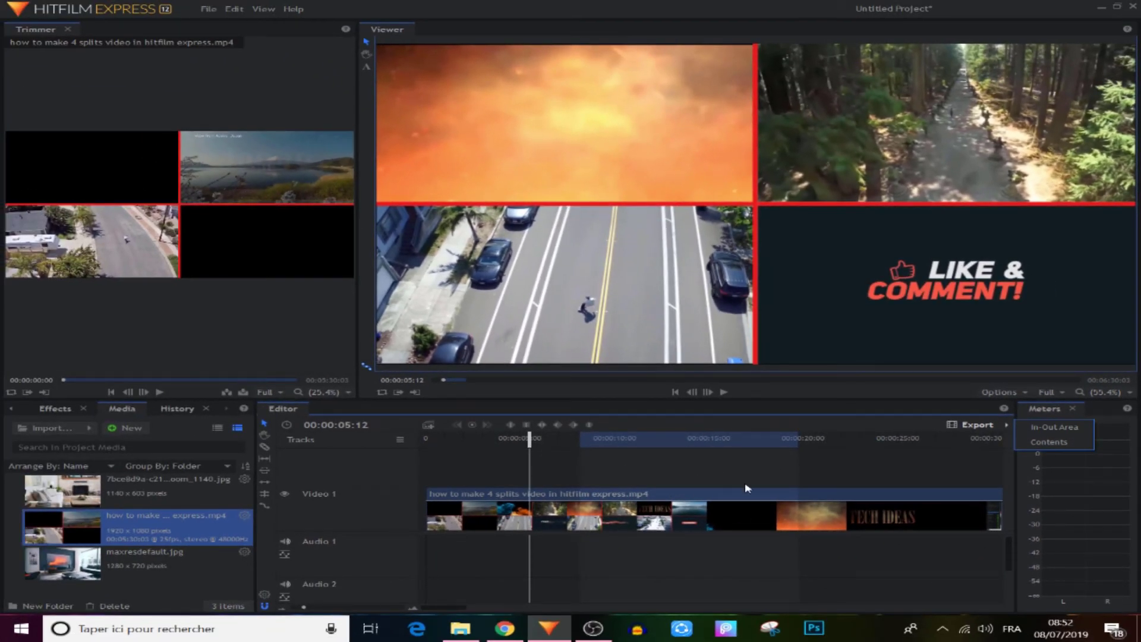
left_click(770, 476)
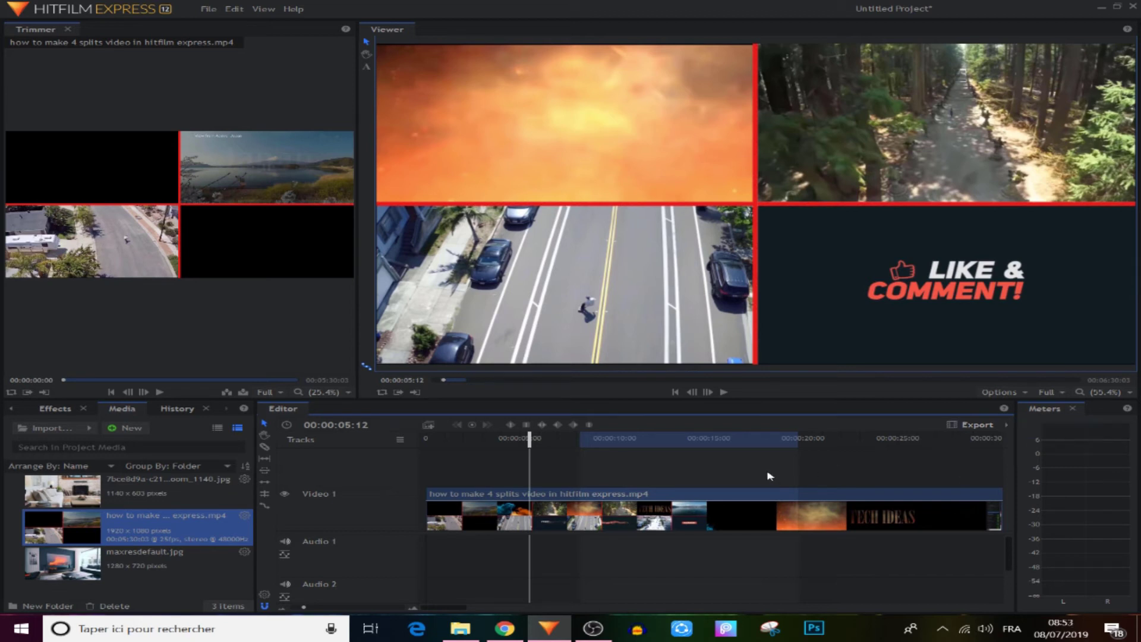
left_click(283, 608)
- Queue only the In-Out Area for export and go to the export queue
left_click(1006, 425)
left_click(1055, 445)
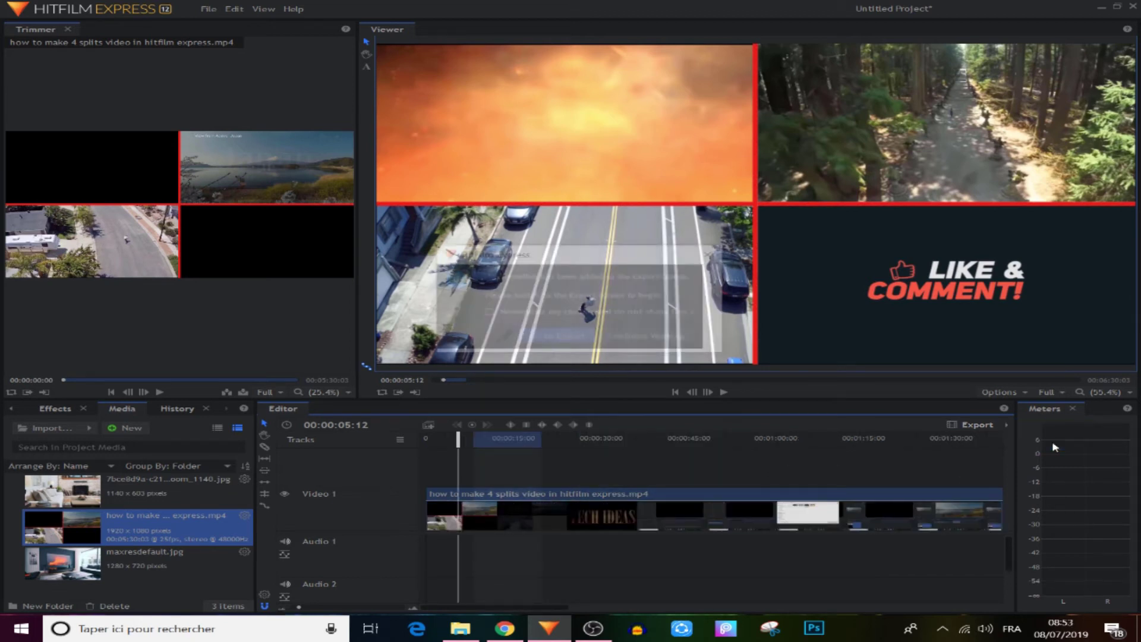
left_click(583, 340)
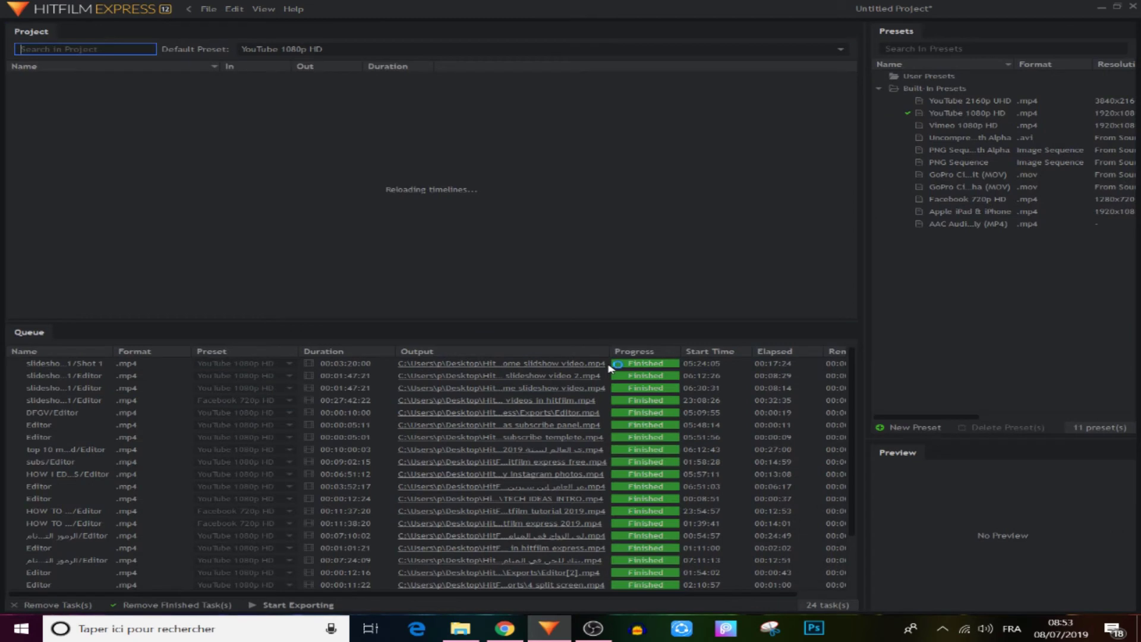
scroll(562, 497, "down", 2)
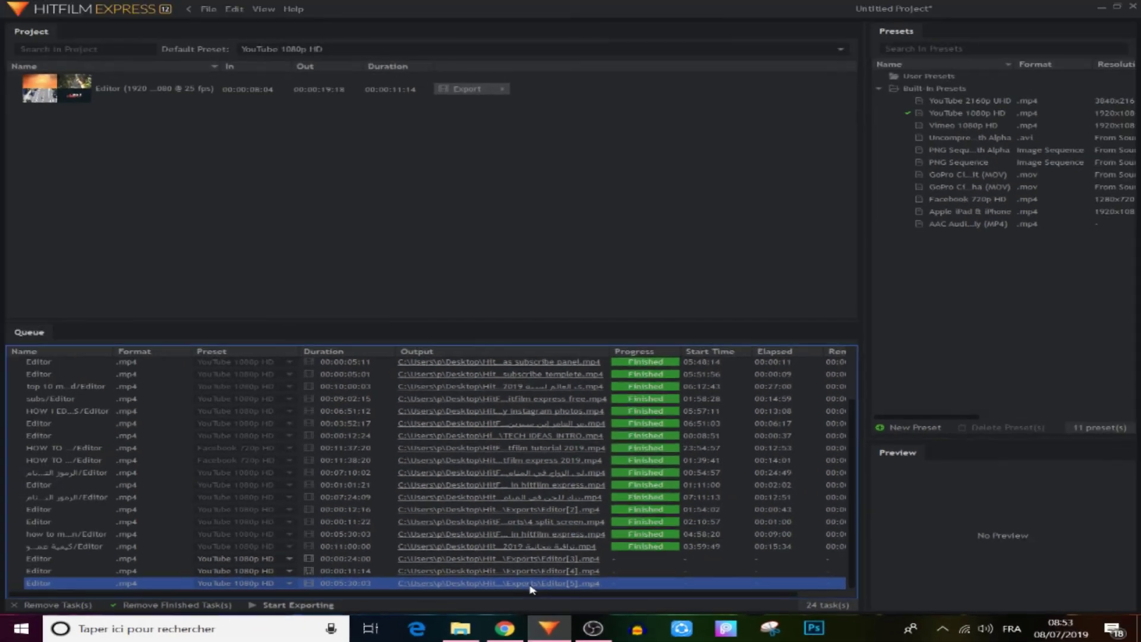
- Rename the new task's output file to 'top 5 tips for hitfilm express'
left_click(518, 562)
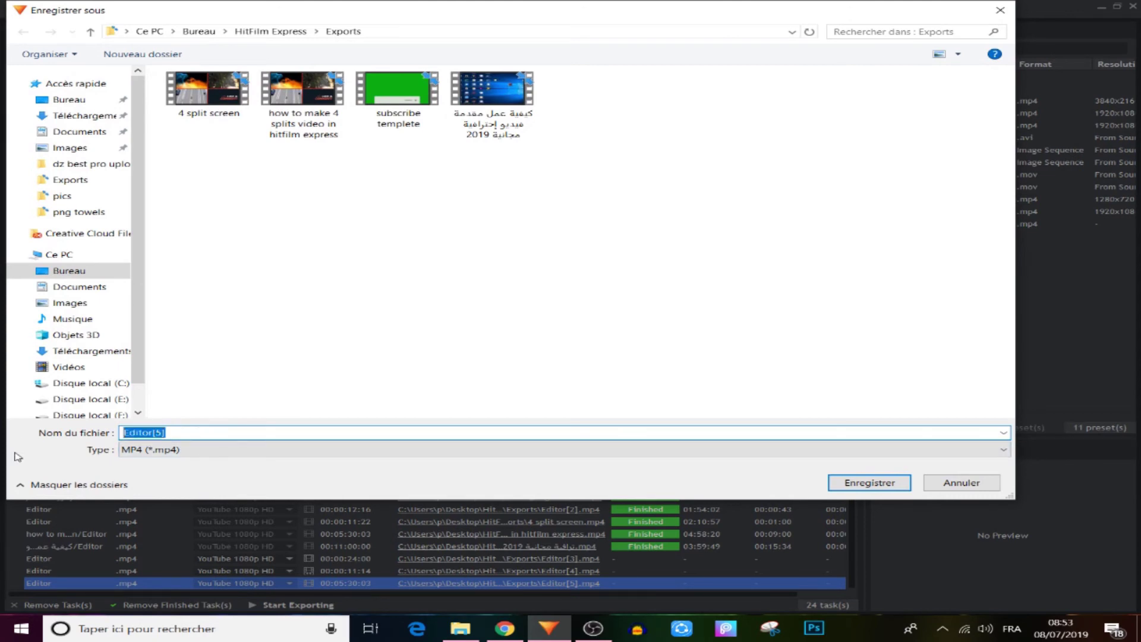
type("top 5 tips for hitfilm express")
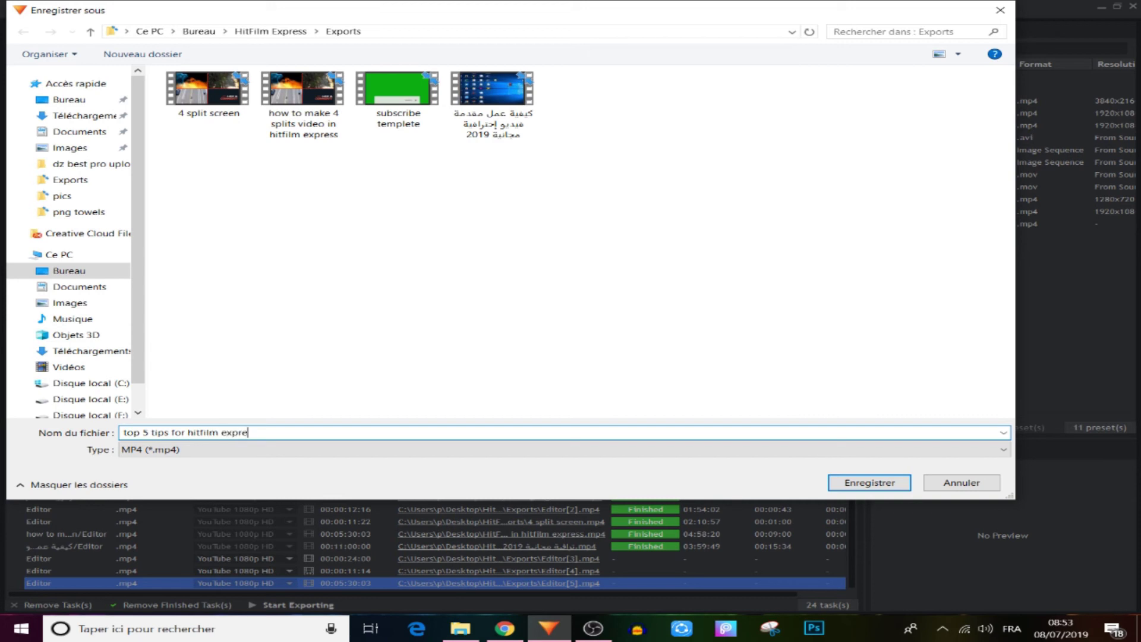
left_click(870, 482)
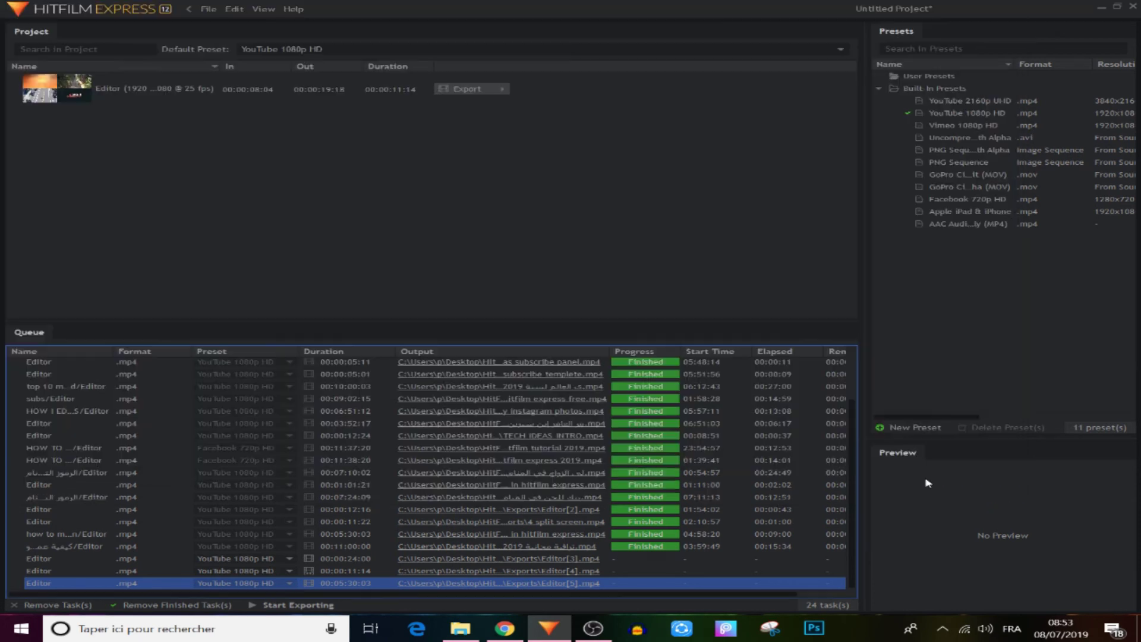